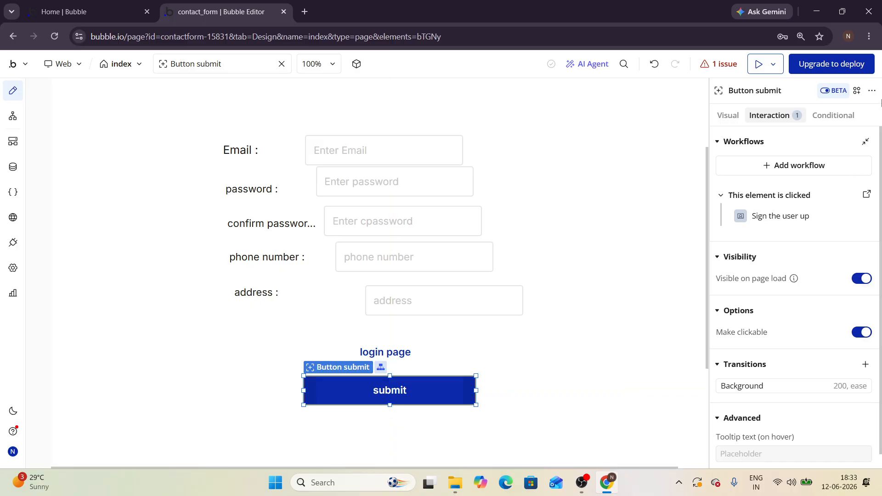
Step: Start a preview of the contact_form page in a new browser tab
left_click(759, 64)
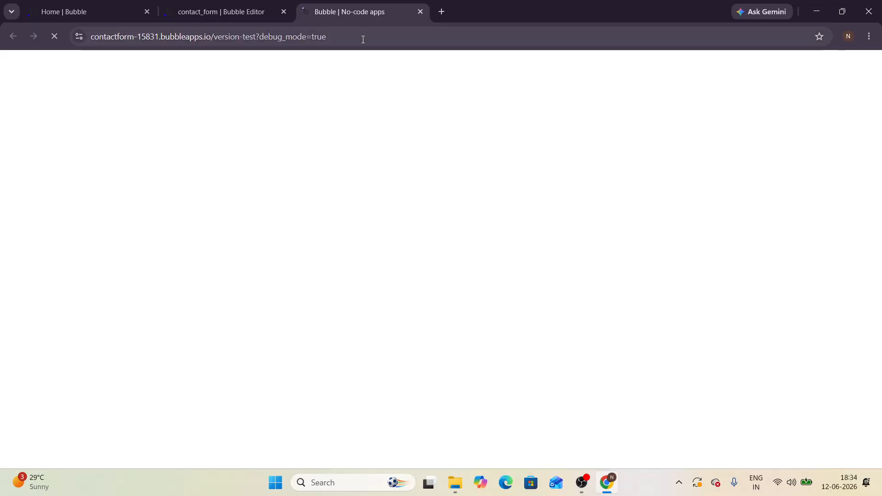
Step: Switch between the editor and preview tabs until the contact form preview has loaded
left_click(227, 3)
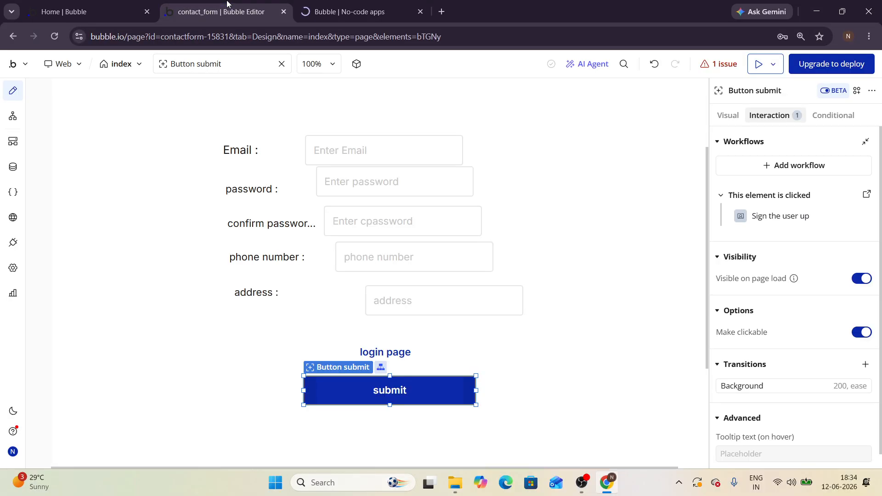
left_click(362, 10)
left_click(216, 11)
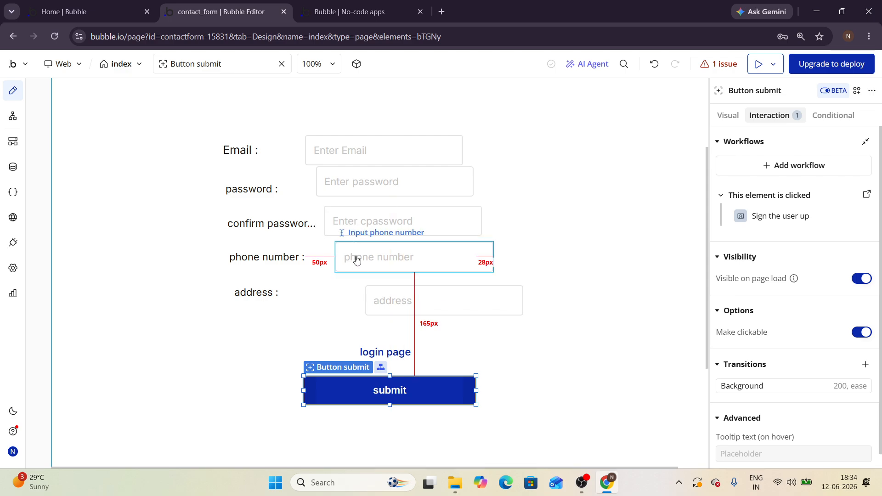
left_click(354, 13)
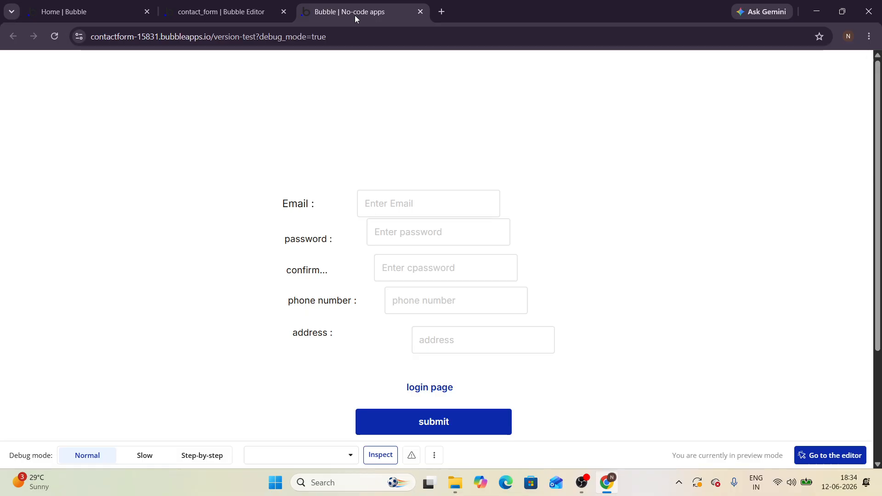
Step: Enter the test user's email address, then the password and its confirmation
left_click(388, 190)
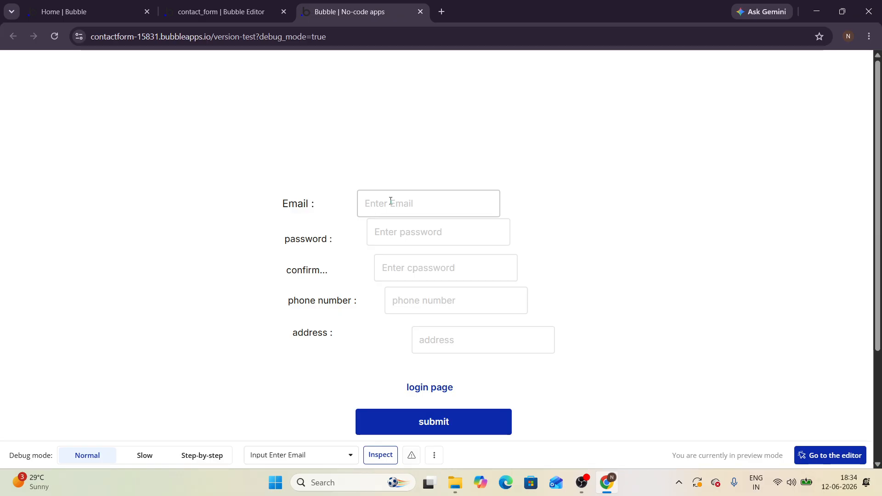
left_click(390, 201)
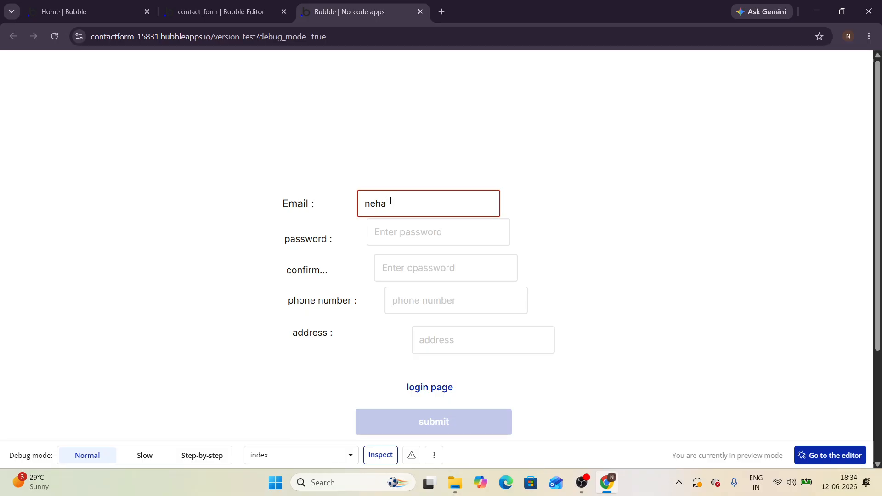
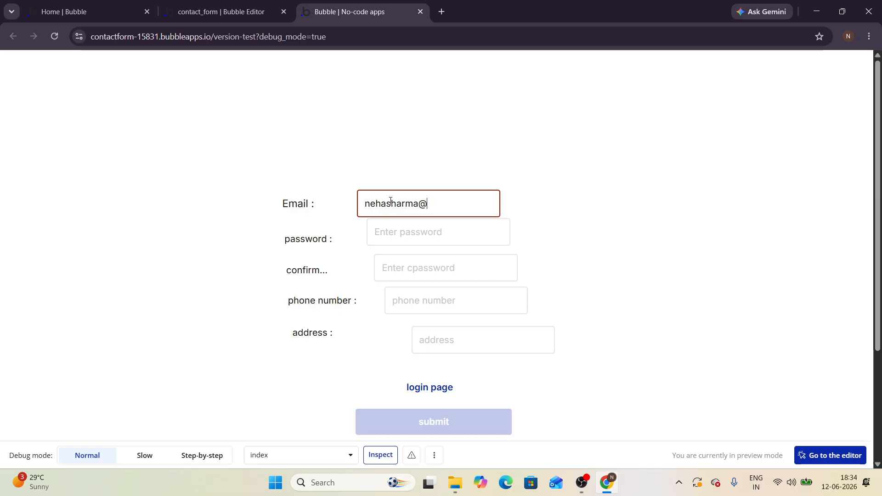
left_click(396, 242)
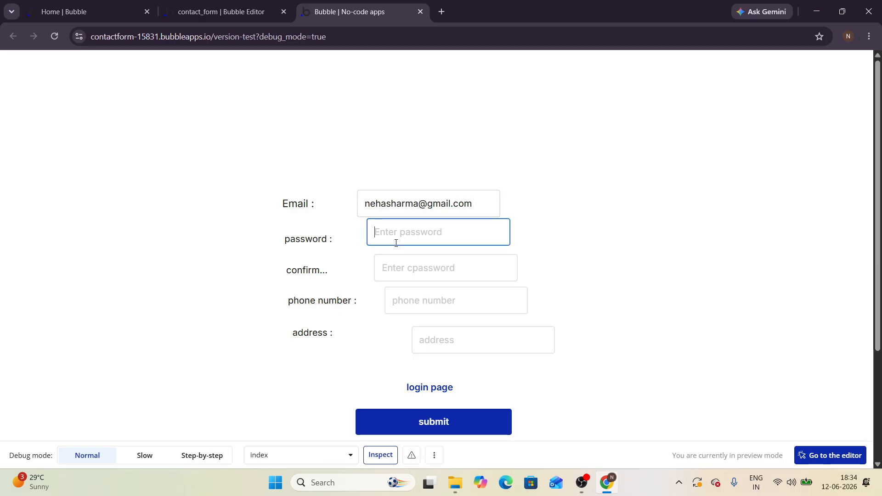
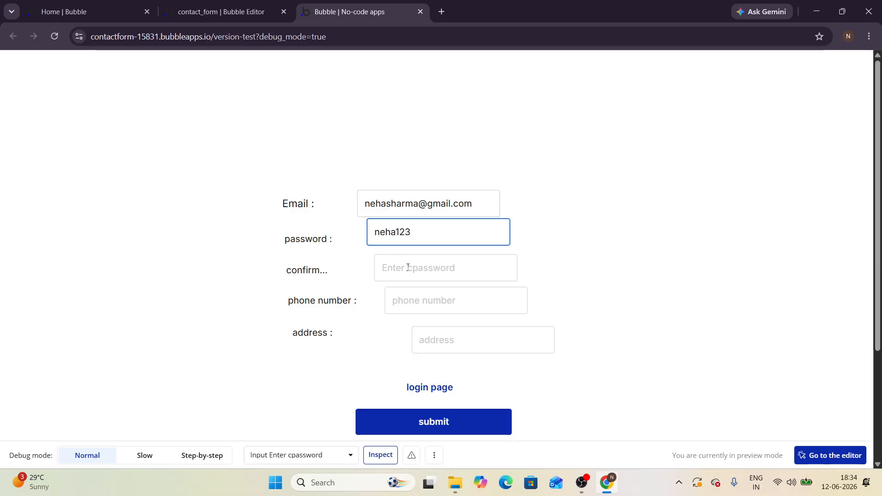
left_click(407, 268)
type("neha12")
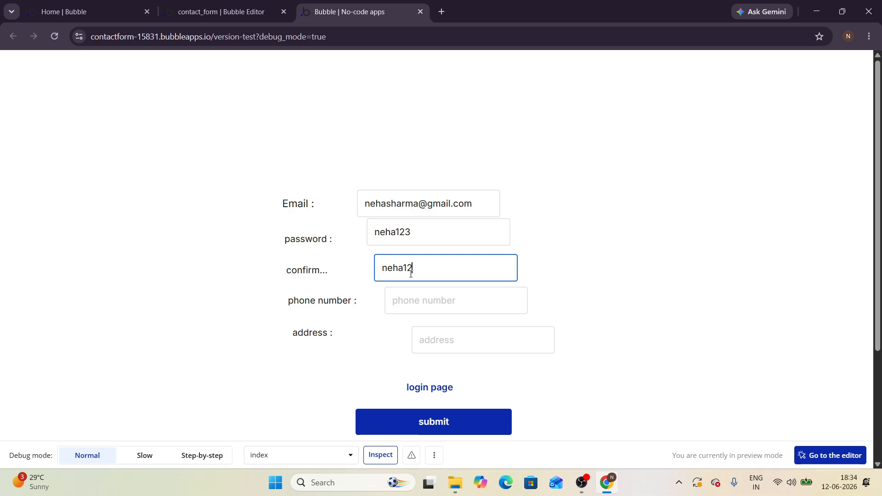
type("3")
Step: Fill in the test user's phone number and address, then submit the form
left_click(422, 302)
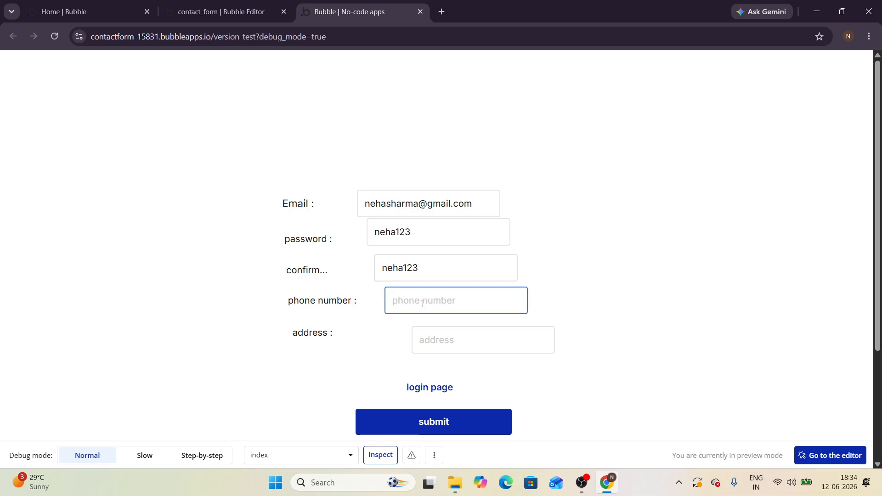
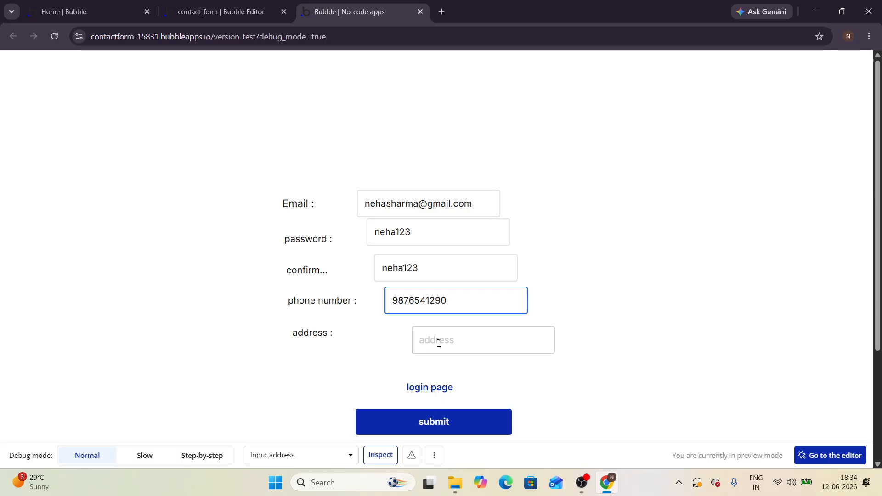
left_click(439, 343)
type("hamirpu")
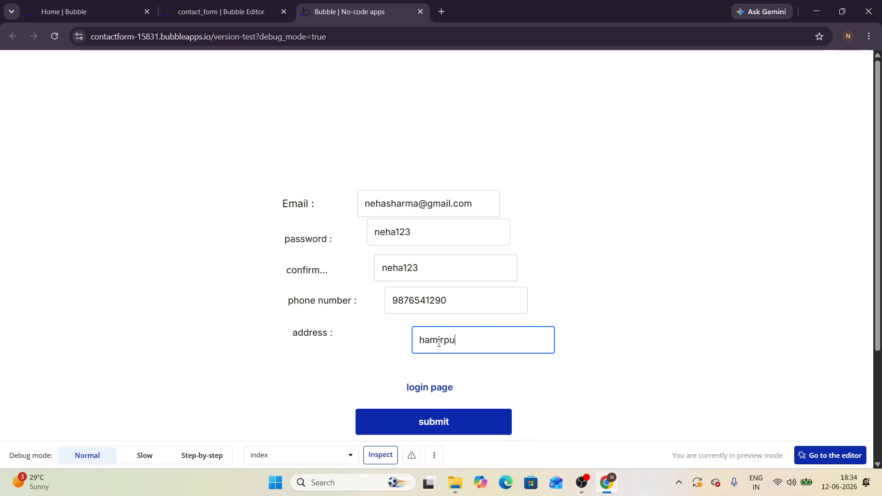
type("r")
left_click(433, 426)
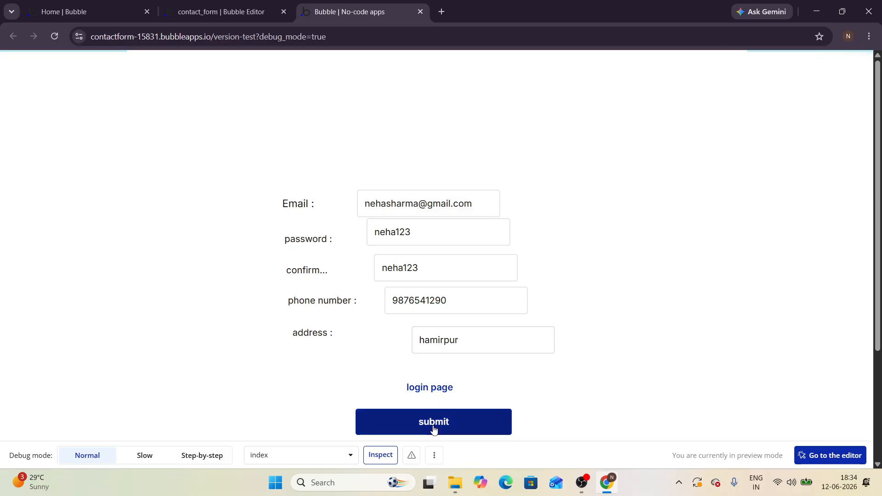
Step: Check Data > App data > All Users for the new signup, then return to the Design tab
left_click(246, 10)
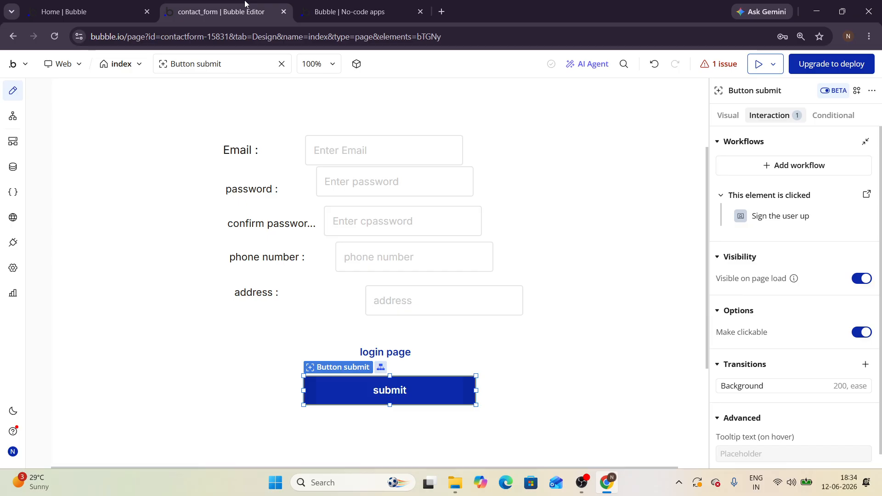
left_click(14, 168)
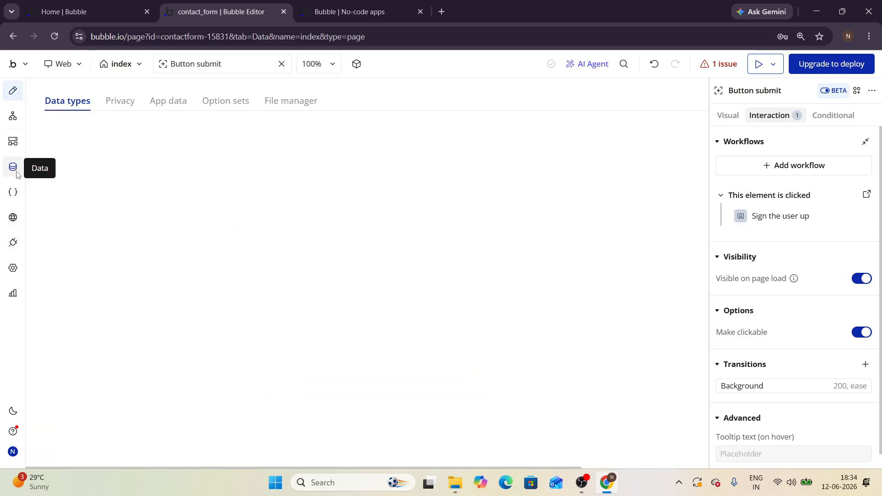
left_click(175, 103)
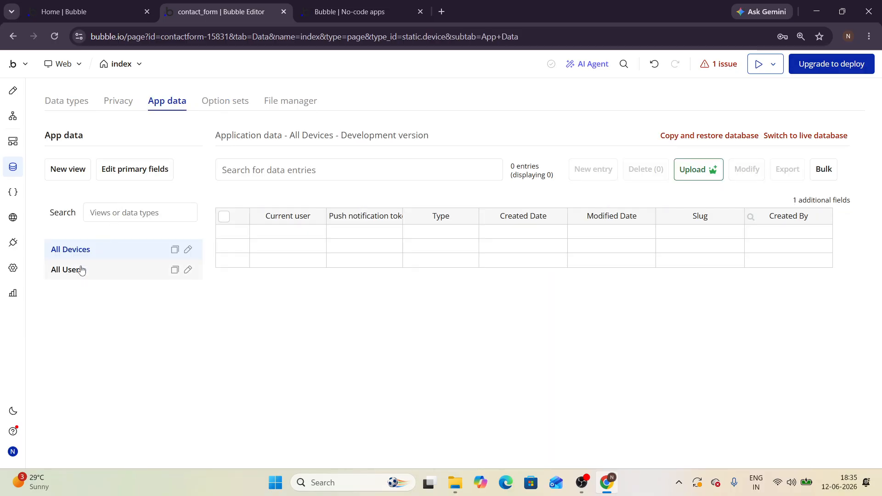
left_click(81, 271)
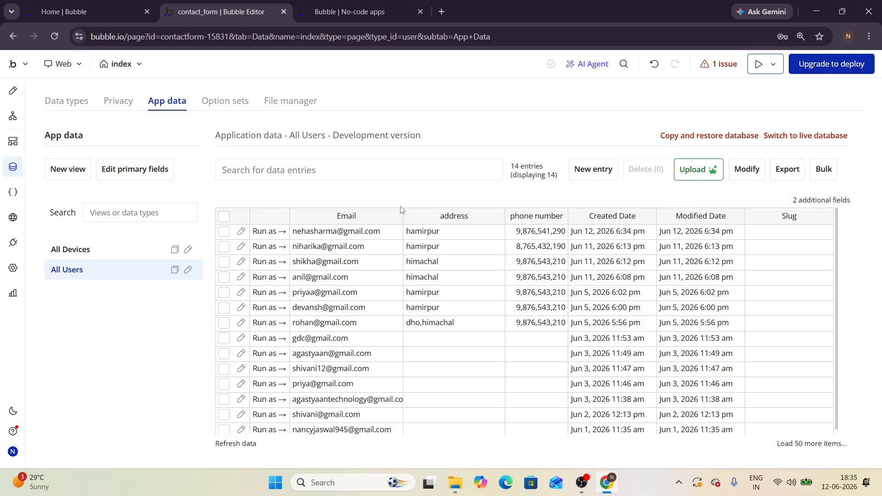
left_click(324, 4)
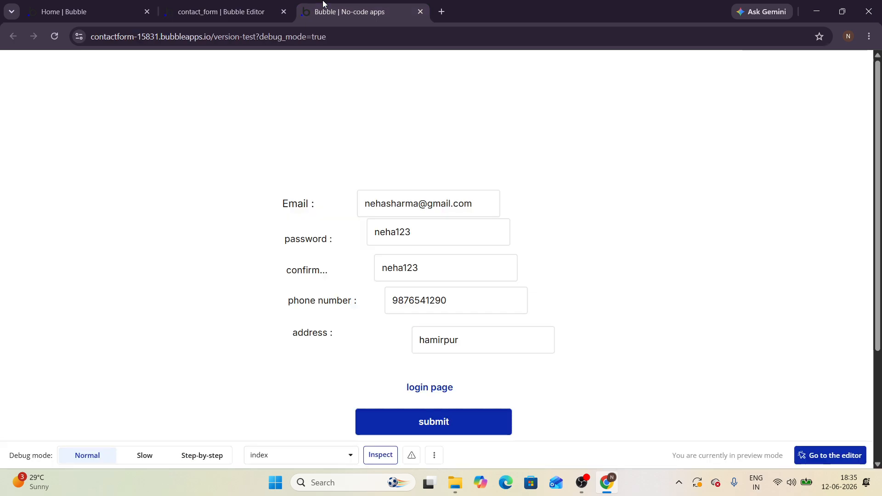
left_click(252, 6)
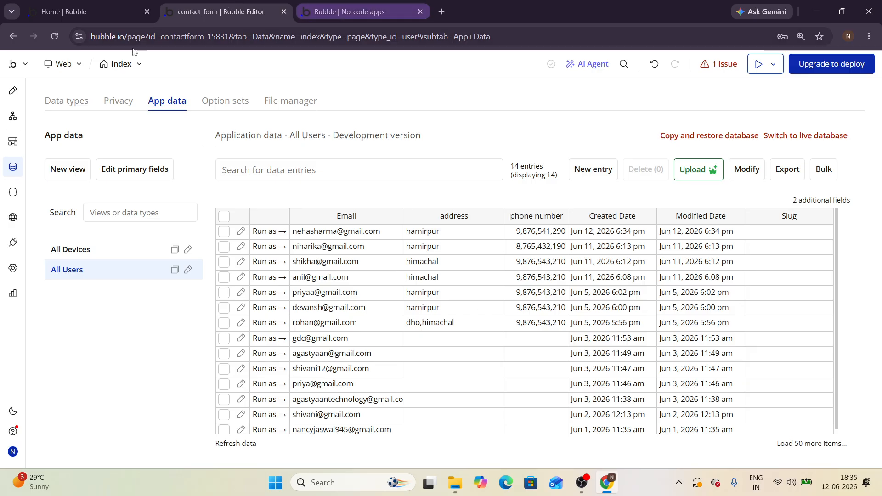
left_click(13, 100)
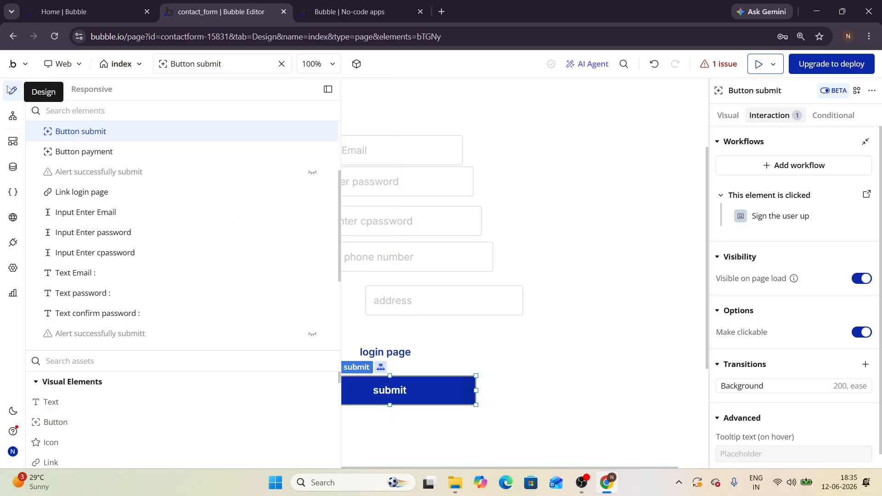
Step: Find Alert in Visual Elements and drop it on the canvas above the Email field
scroll(130, 338, "down", 3)
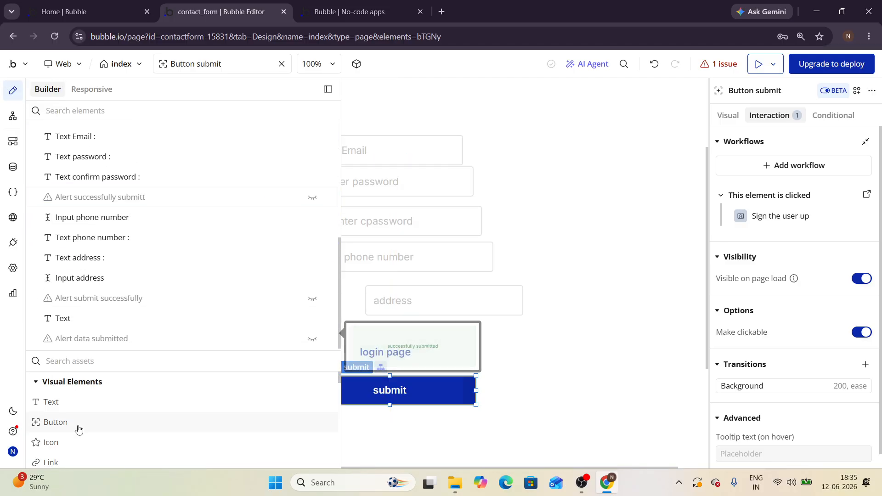
scroll(79, 427, "down", 3)
scroll(79, 428, "down", 5)
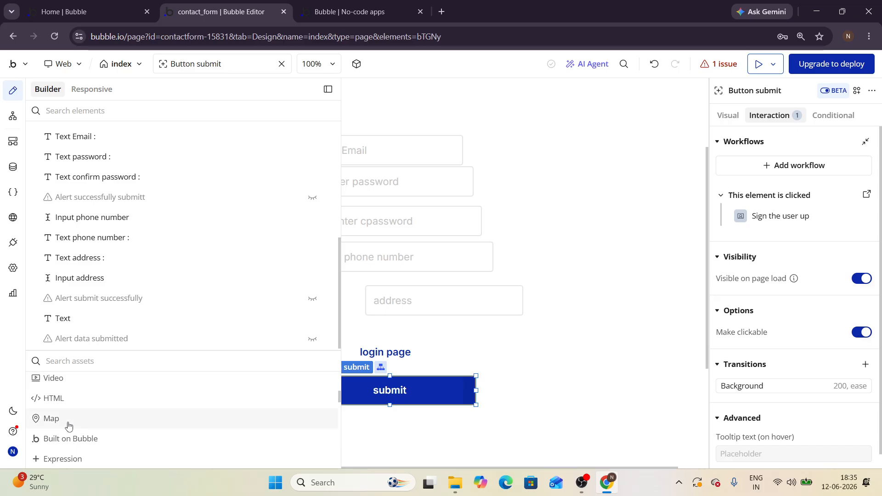
scroll(69, 426, "up", 4)
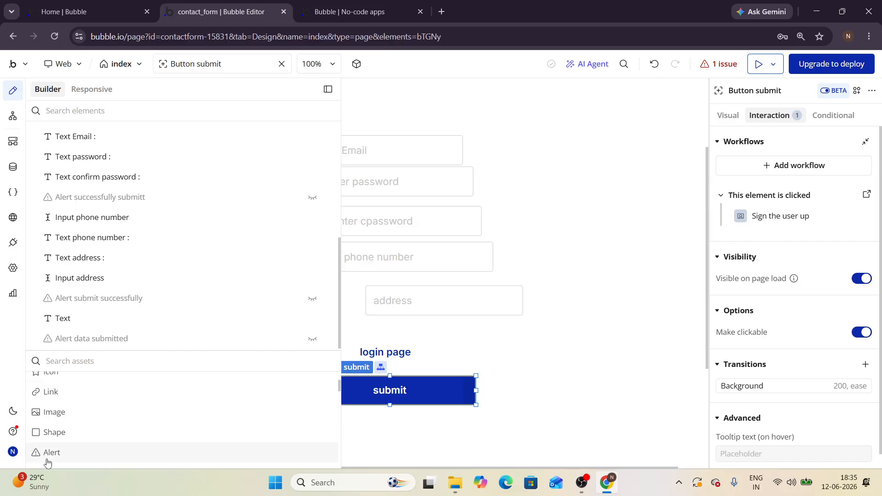
mouse_move(46, 459)
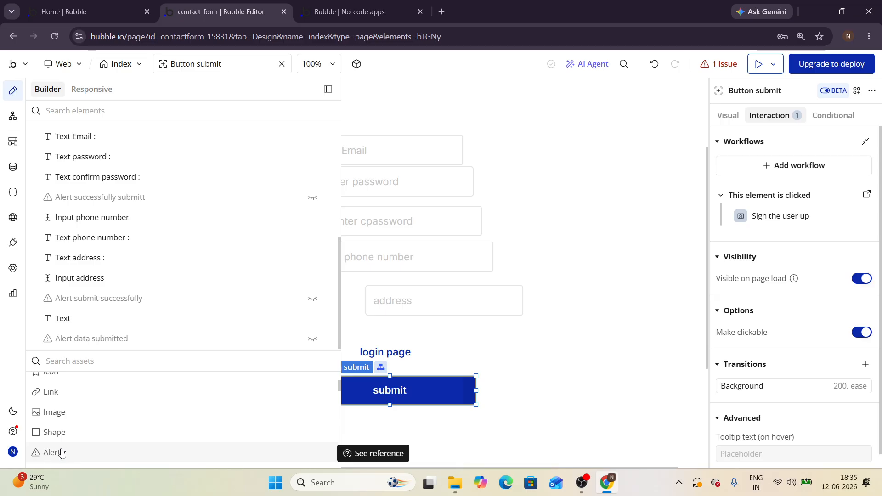
scroll(62, 450, "down", 2)
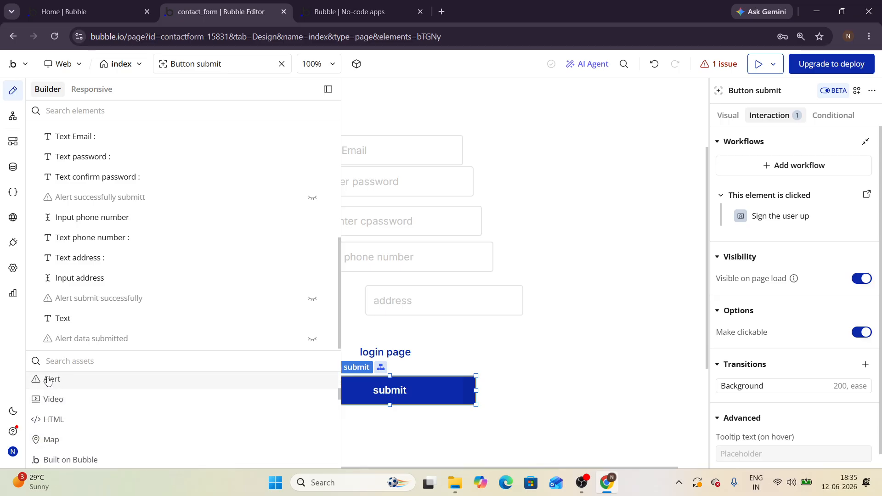
left_click_drag(47, 381, 408, 89)
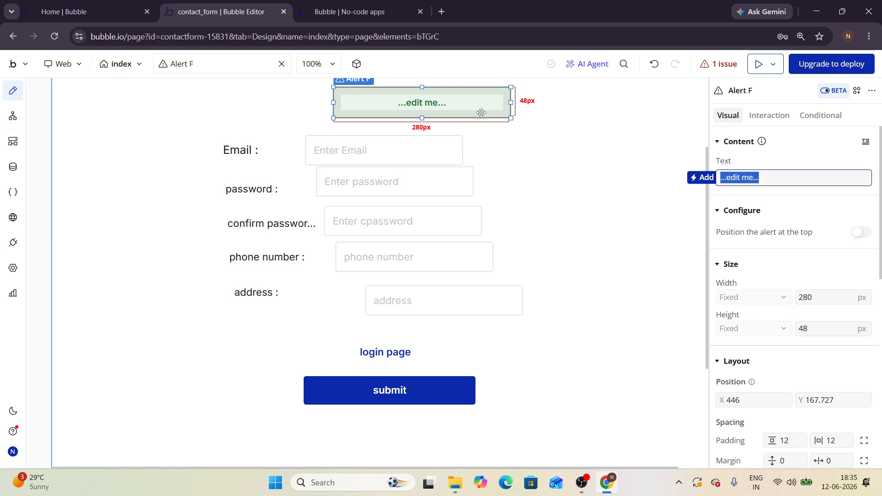
Step: Set the alert's text to 'data submitted successfully' and preview the page
key("BackSpace")
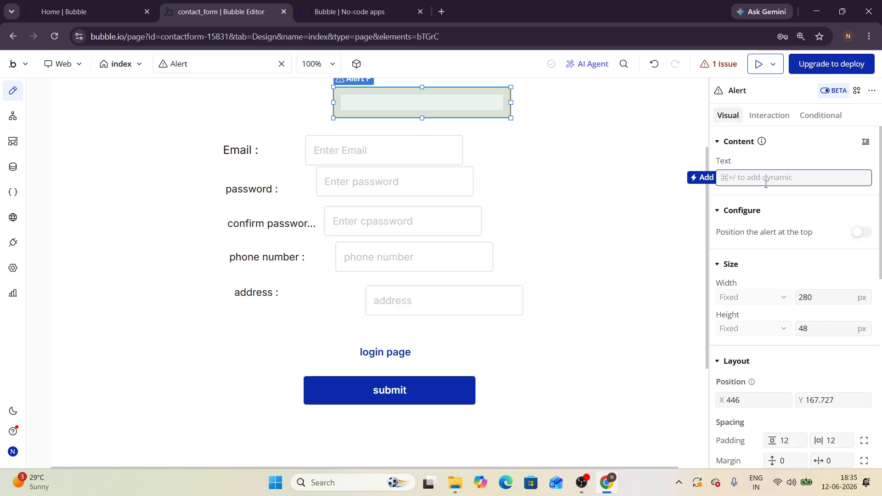
type("data submitted su")
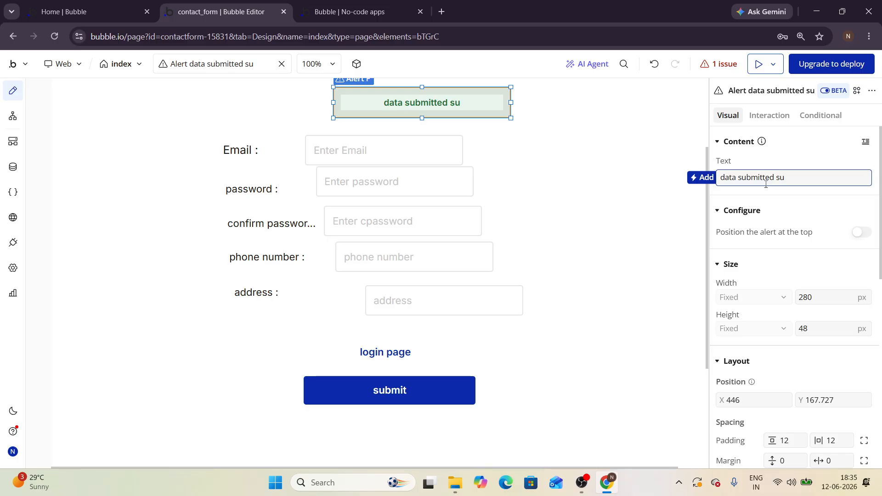
type("ccessfully")
key("Return")
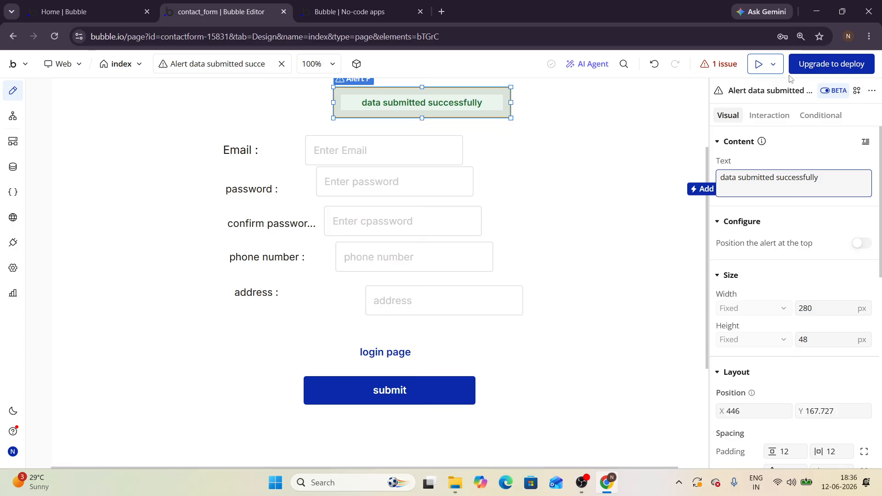
left_click(753, 64)
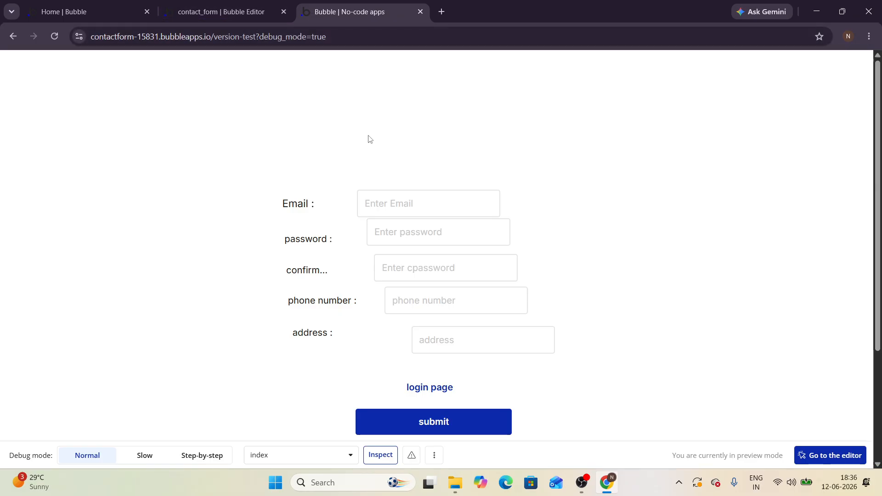
Step: In the editor, select the submit button and show its workflows in the Interaction panel
left_click(261, 11)
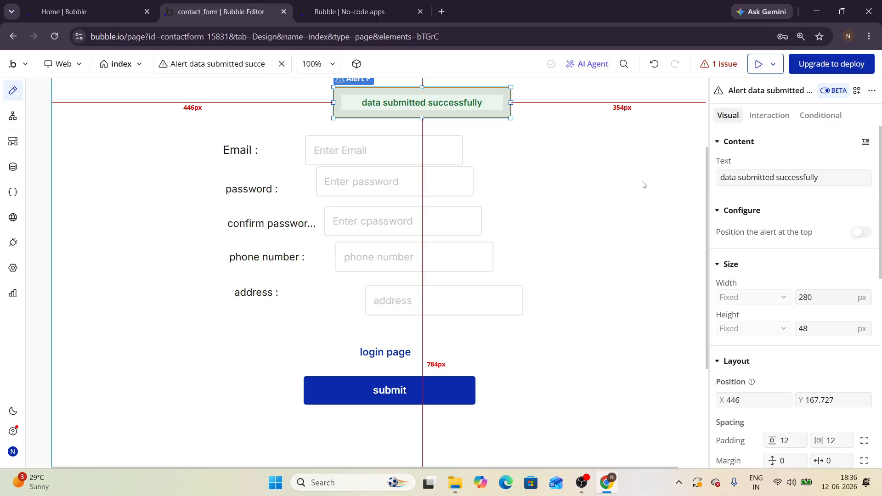
left_click(419, 393)
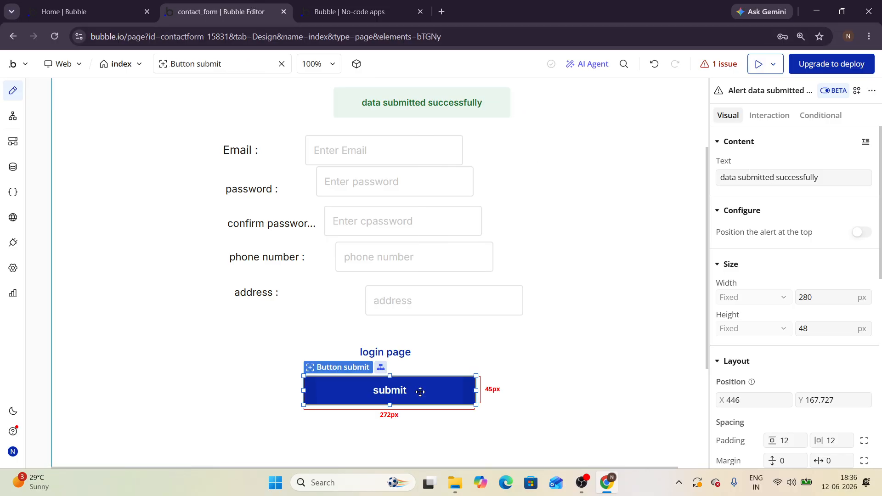
left_click(770, 115)
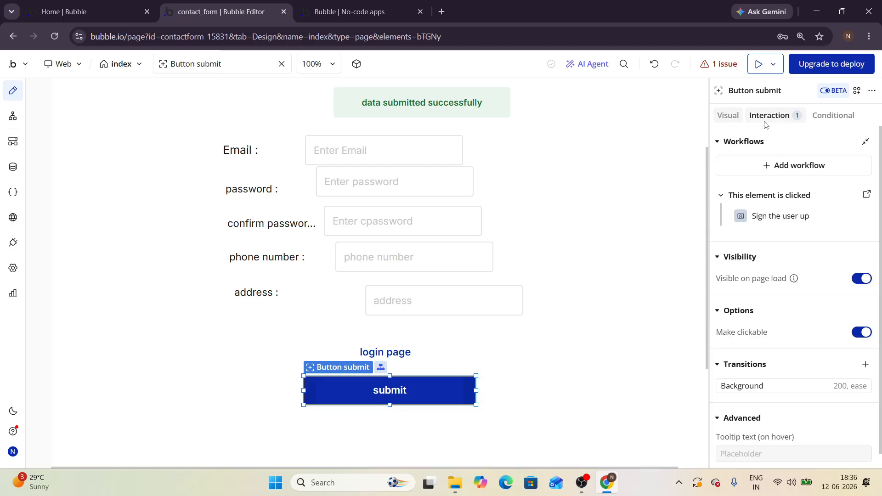
Step: Open the submit button's click workflow and select Step 1, 'Sign the user up'
left_click(864, 199)
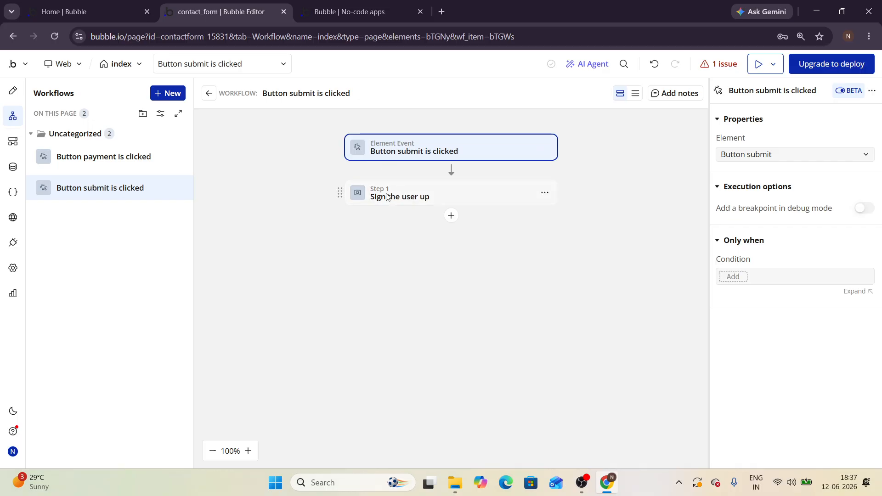
left_click(372, 201)
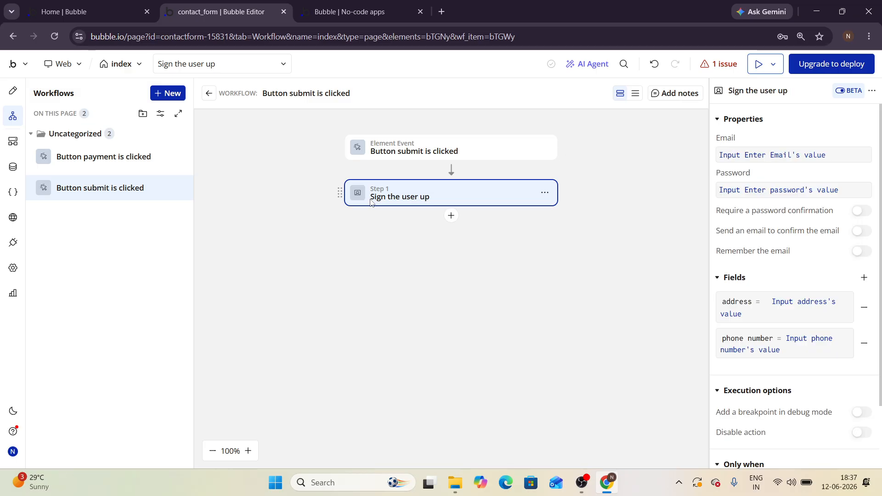
Step: Check which form inputs supply the sign-up step's email and password
left_click(723, 158)
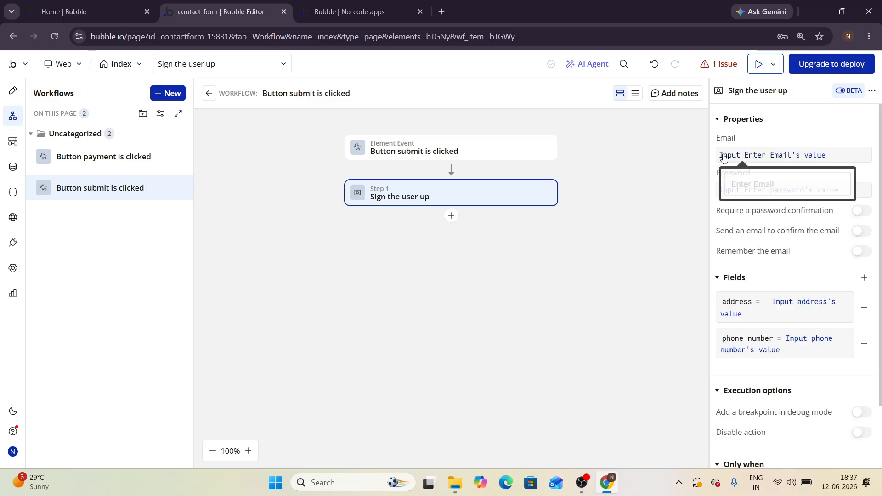
left_click(738, 191)
left_click(738, 192)
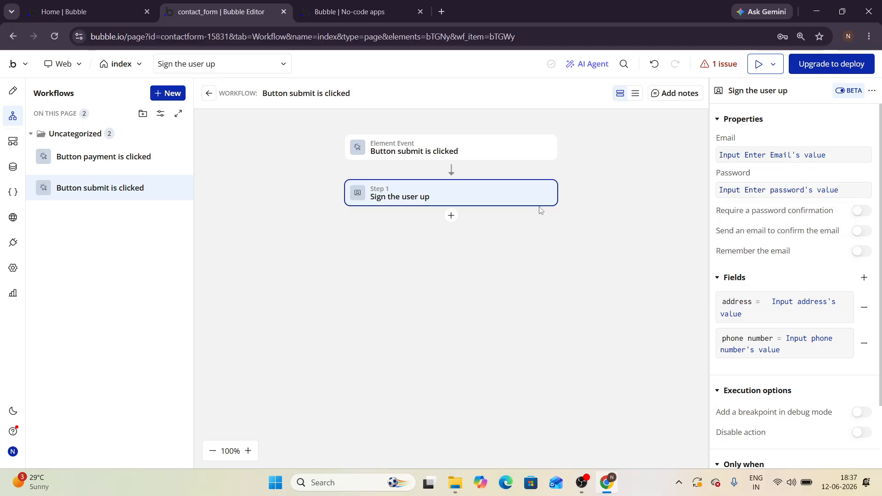
Step: Browse the action menu below Step 1 through Account, Navigation, Payment and Element Actions
left_click(451, 216)
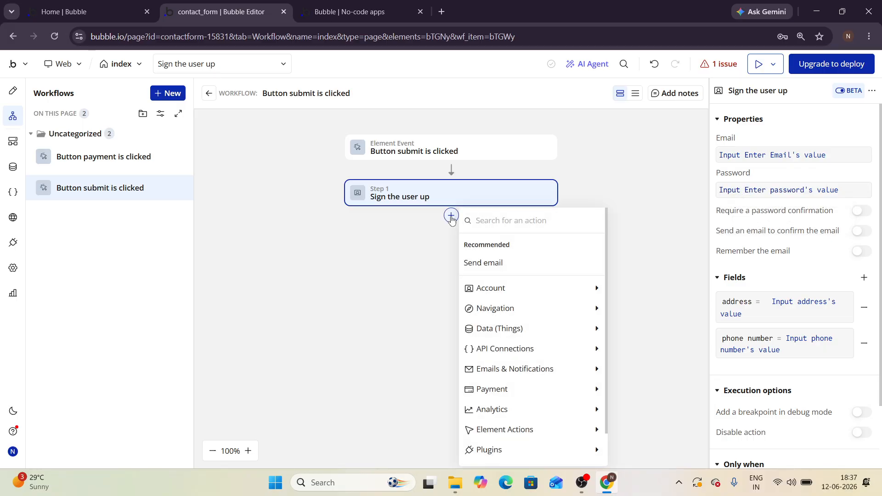
mouse_move(511, 286)
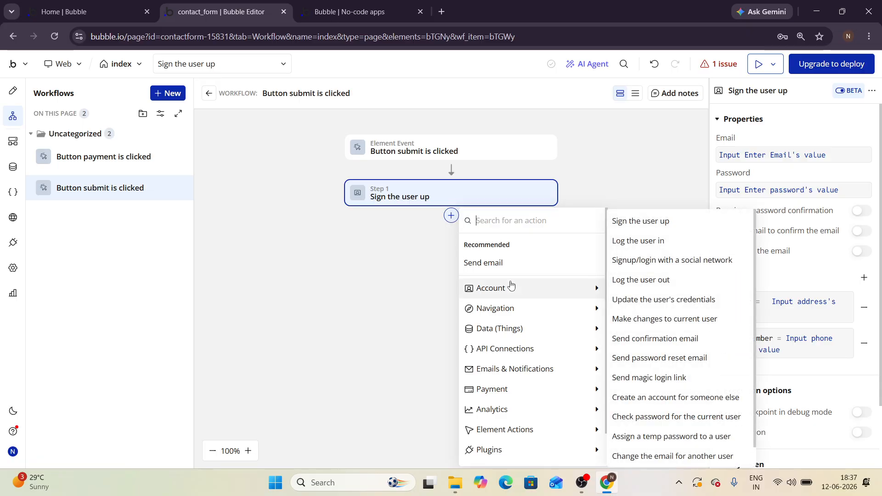
mouse_move(514, 314)
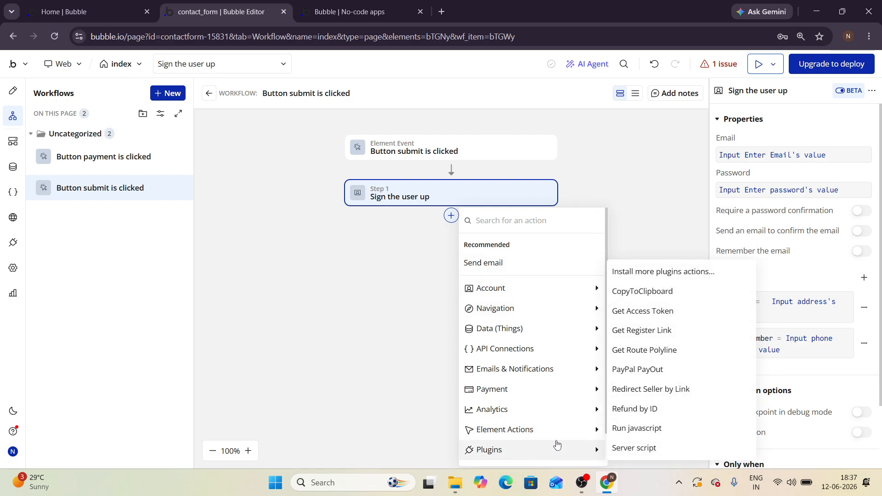
mouse_move(573, 391)
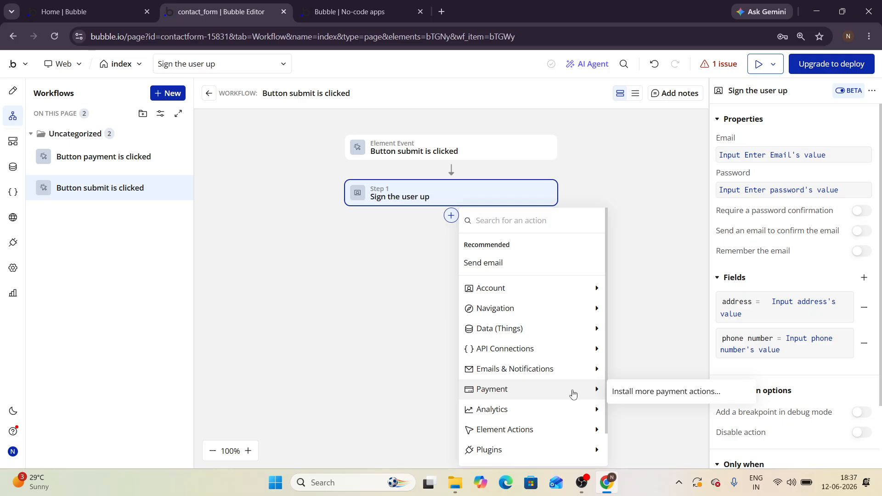
mouse_move(501, 433)
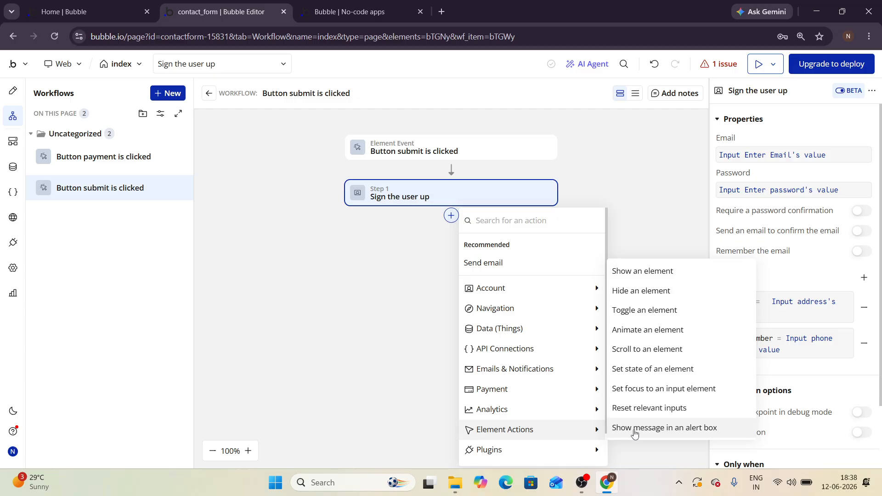
Step: Add a 'Show message in an alert box' step after Sign the user up
left_click(15, 95)
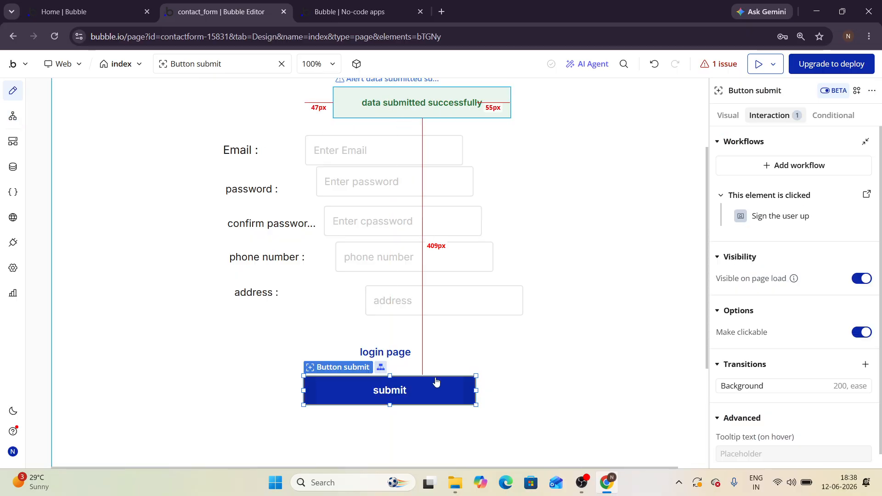
left_click(868, 195)
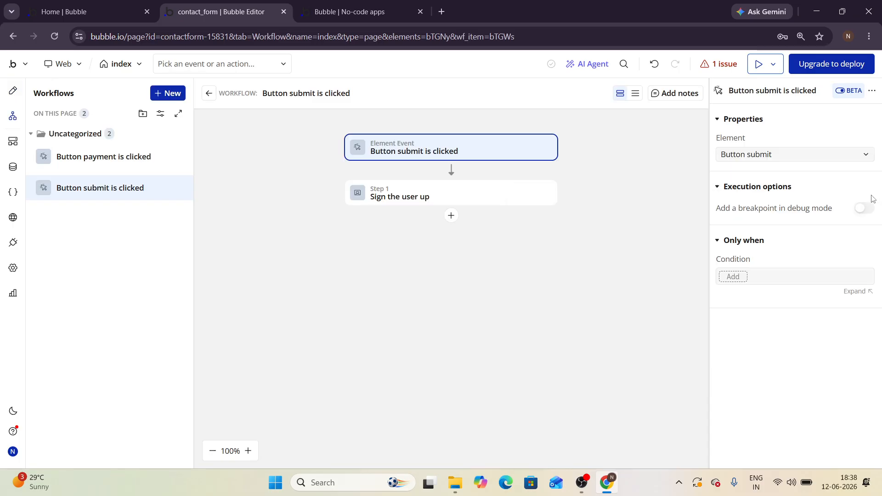
left_click(452, 216)
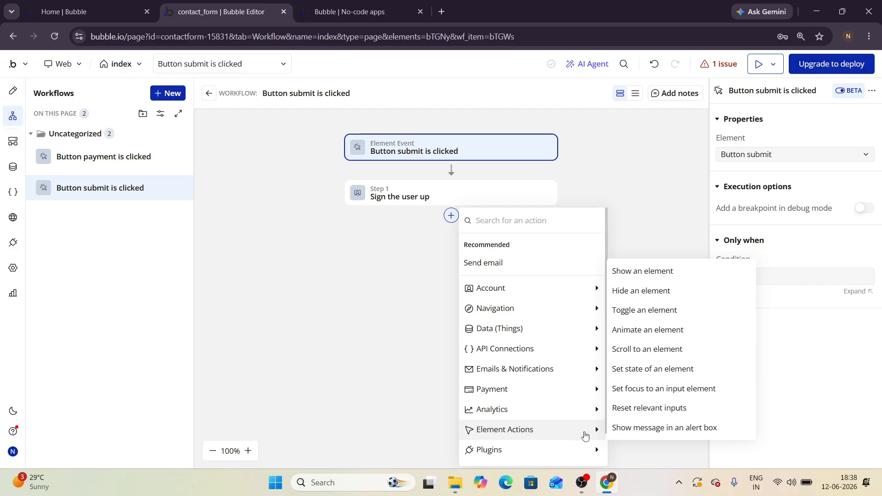
left_click(627, 433)
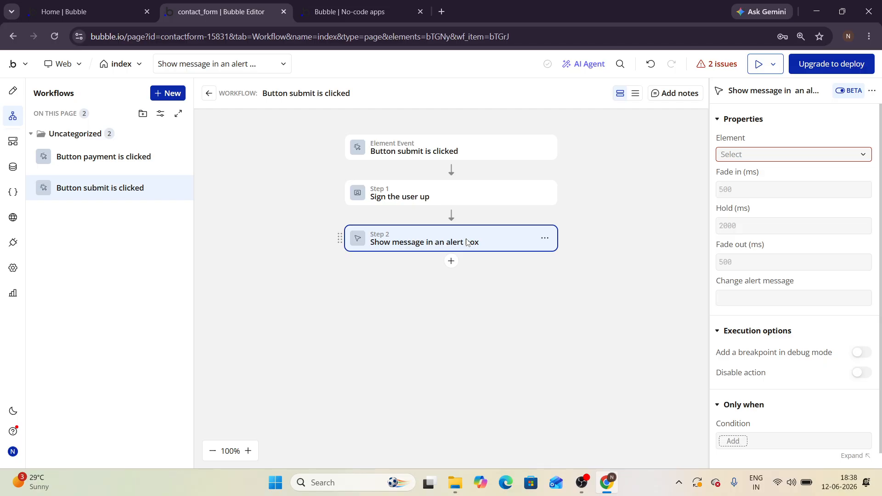
Step: Set Step 2's Element to the 'data submitted successfully' alert
left_click(751, 156)
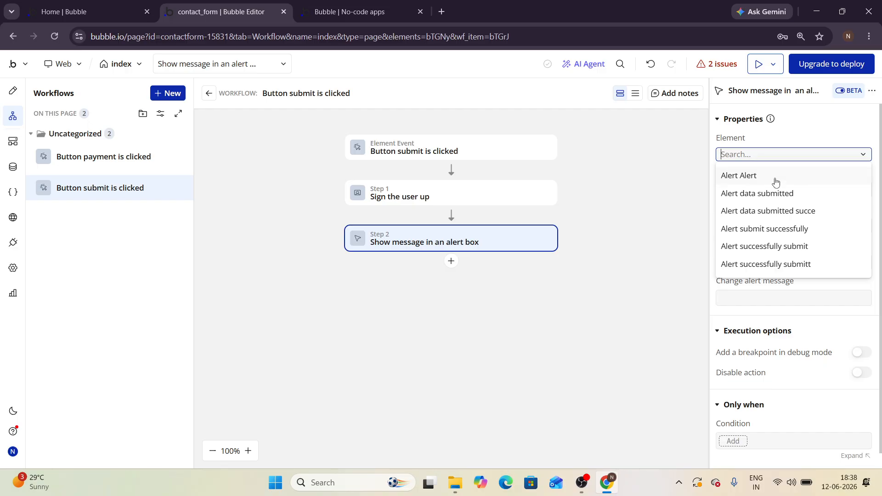
left_click(756, 198)
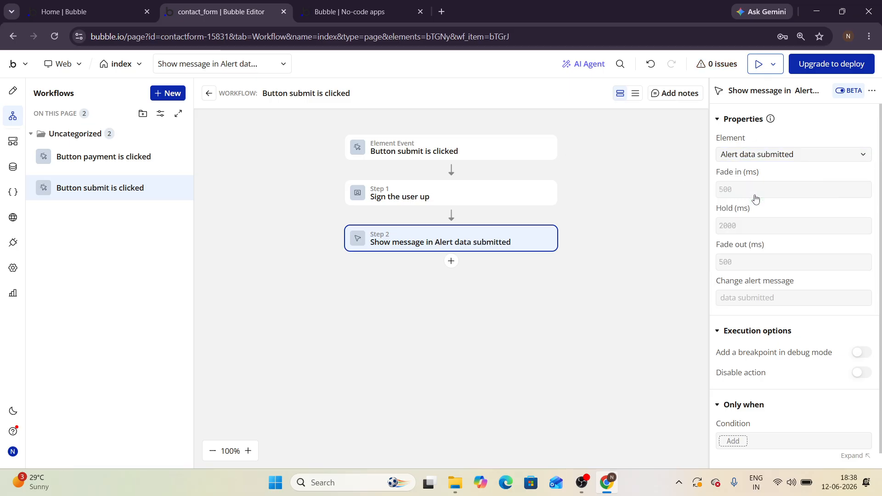
left_click(750, 159)
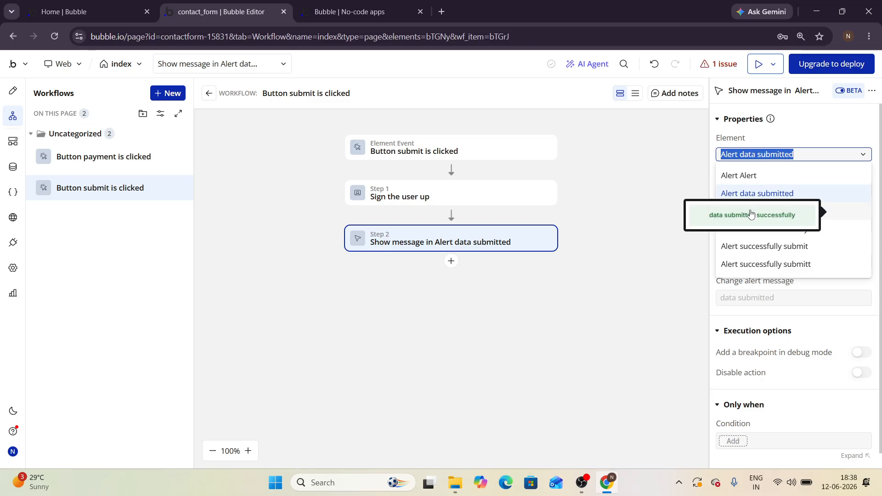
left_click(750, 214)
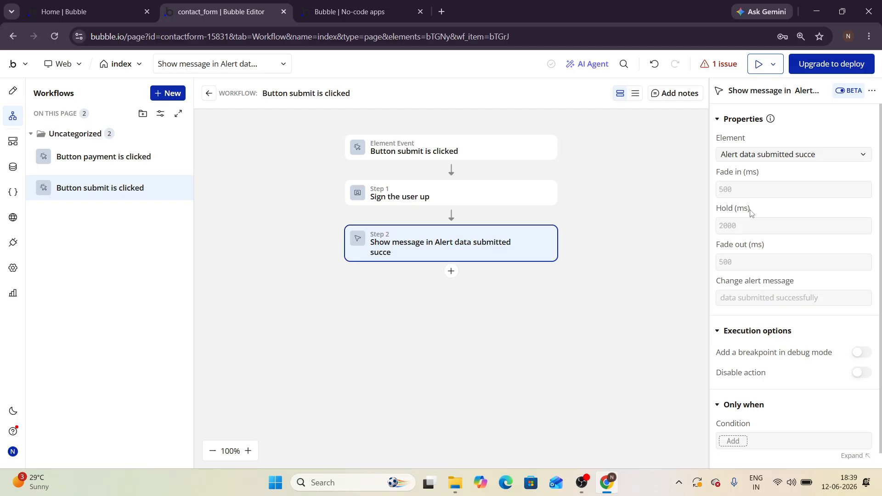
Step: Review the sign-up step and the alert step settings in turn
left_click(513, 186)
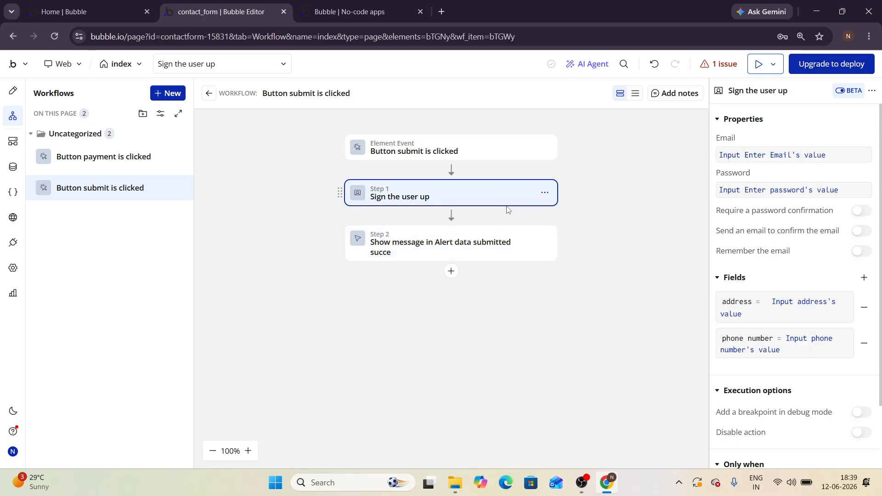
left_click(493, 253)
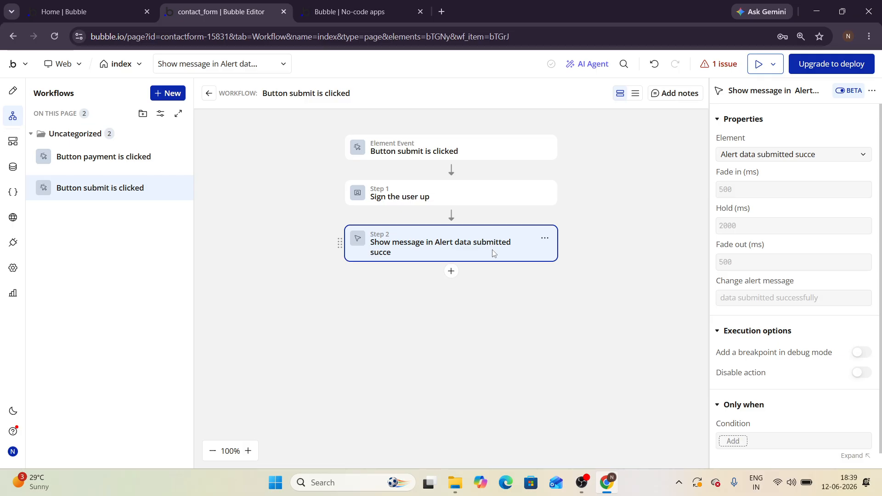
left_click(480, 196)
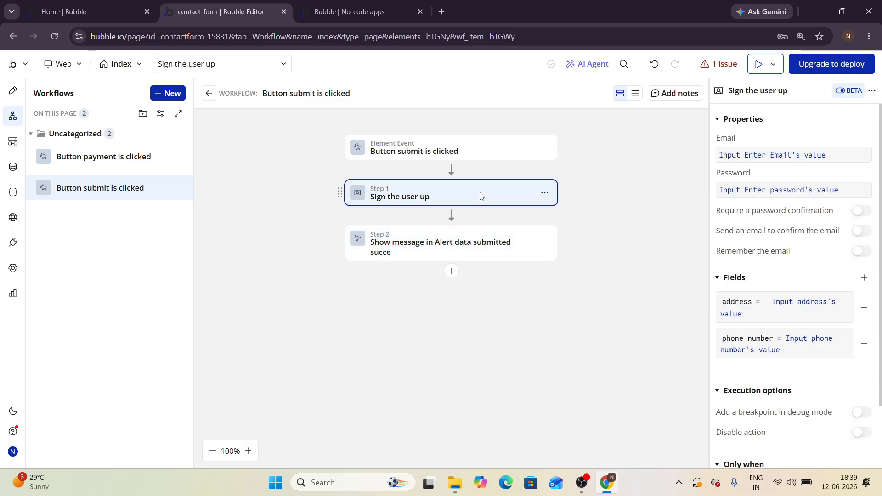
left_click(470, 248)
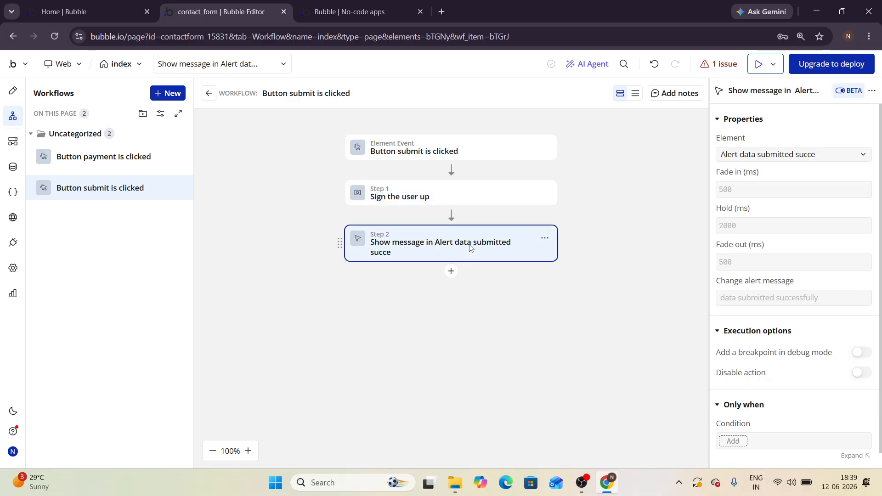
Step: Add a Reset relevant inputs action as Step 3 after the alert
left_click(452, 271)
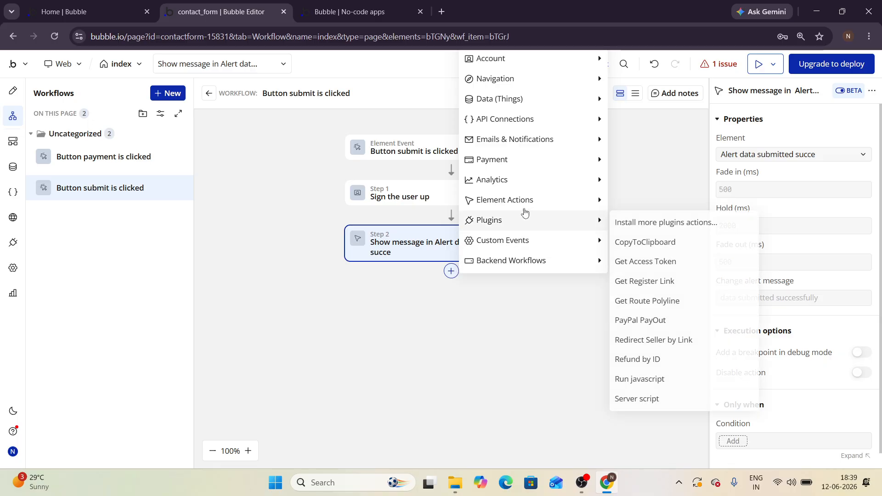
mouse_move(519, 206)
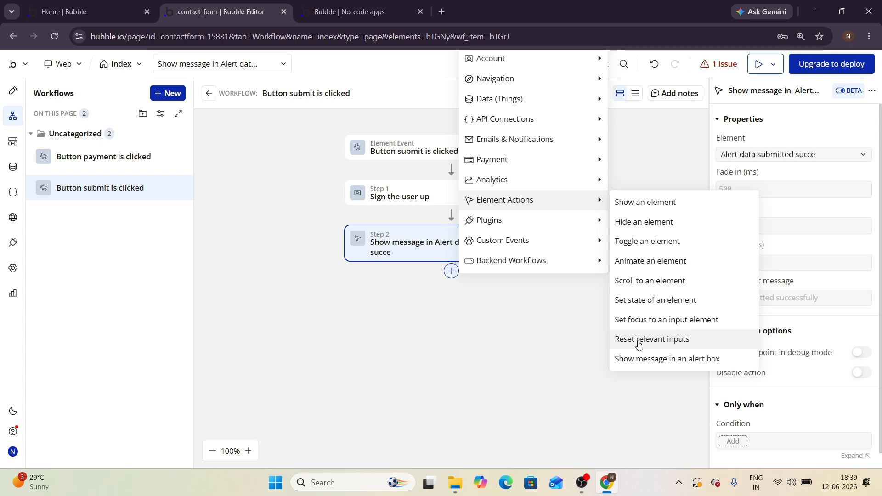
left_click(638, 340)
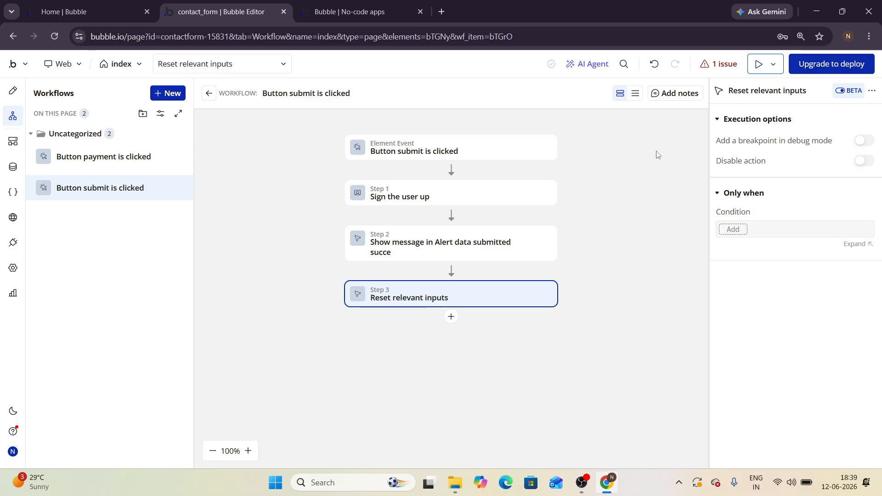
Step: Open the preview and enter a test email and password in the signup form
left_click(753, 63)
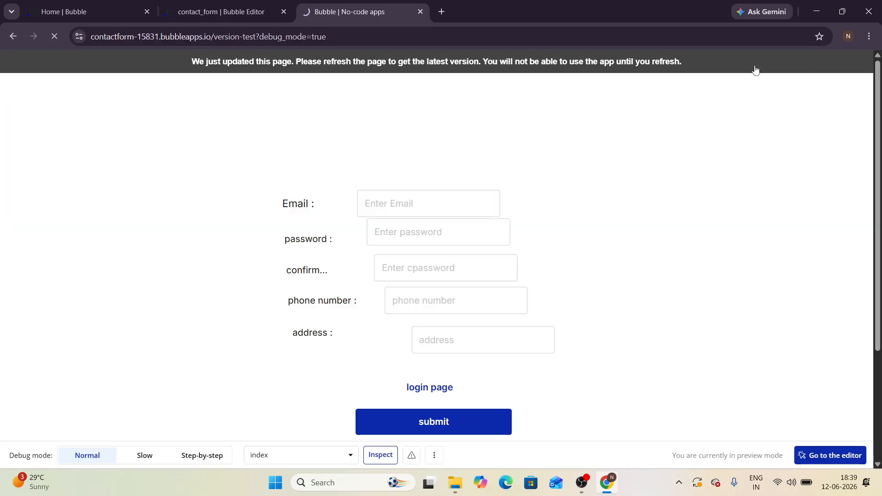
left_click(388, 211)
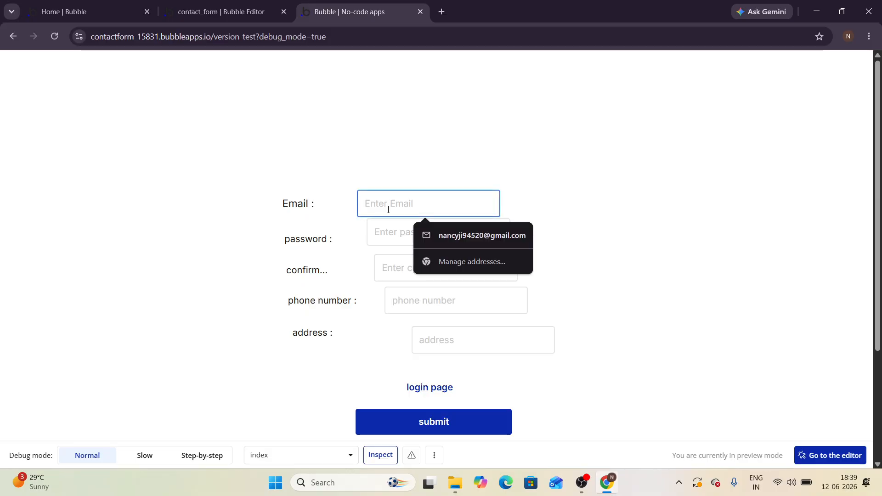
scroll(388, 210, "down", 1)
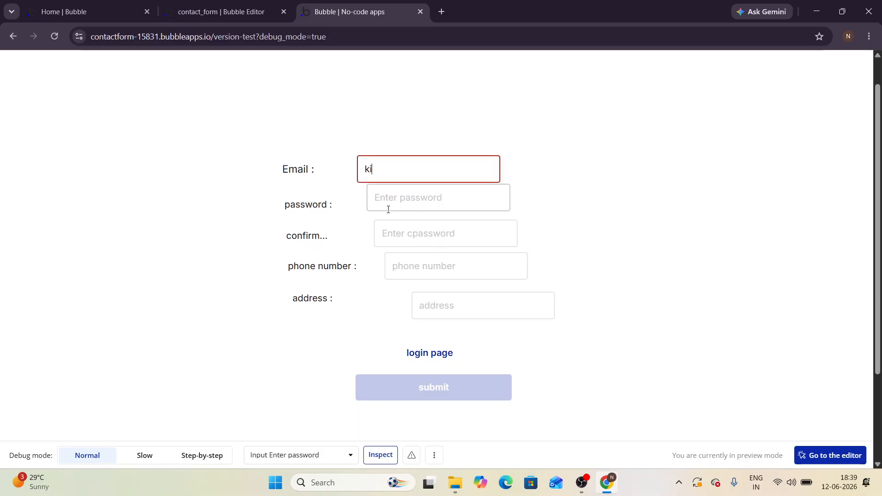
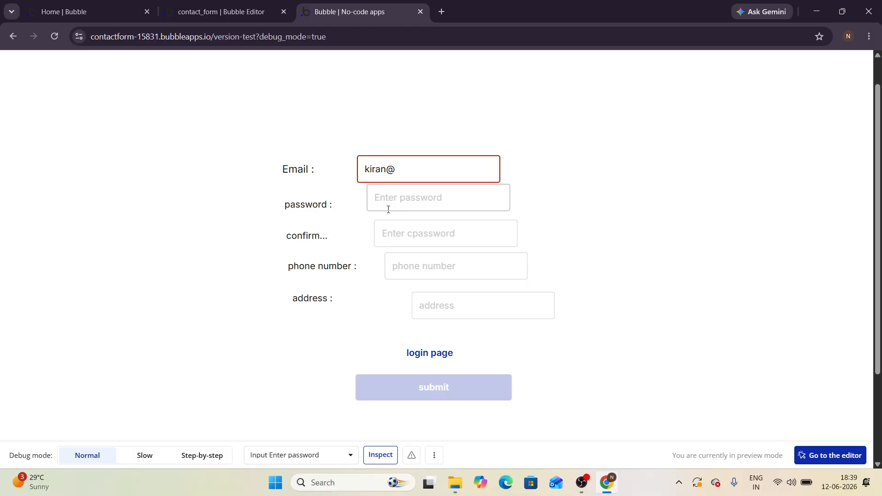
left_click(392, 202)
type("k")
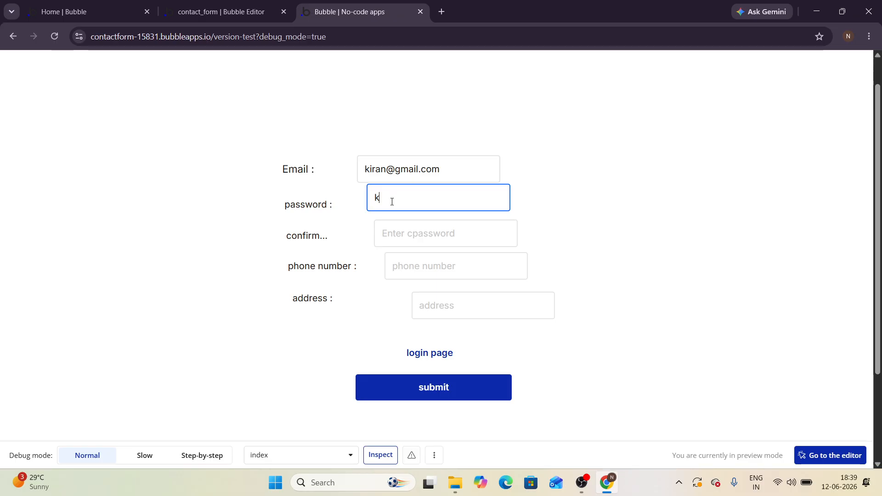
type("iran@123")
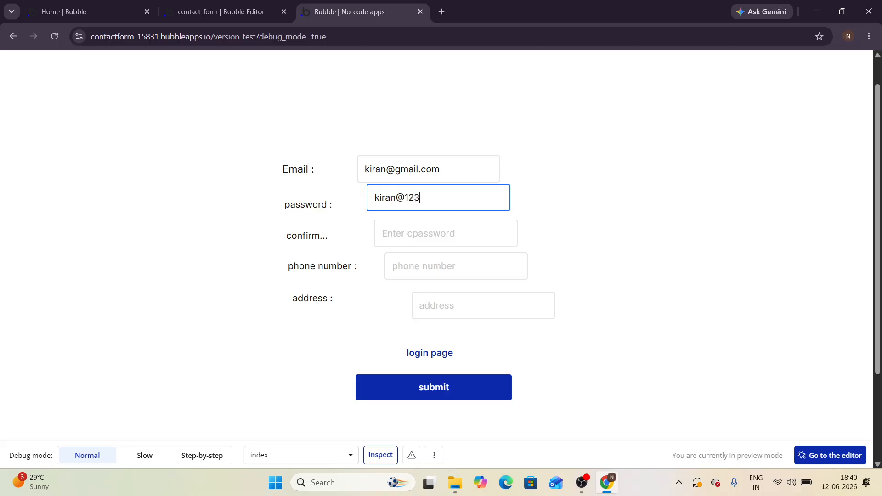
Step: Fill in the matching password confirmation, a phone number and an address
left_click(392, 232)
type("kir")
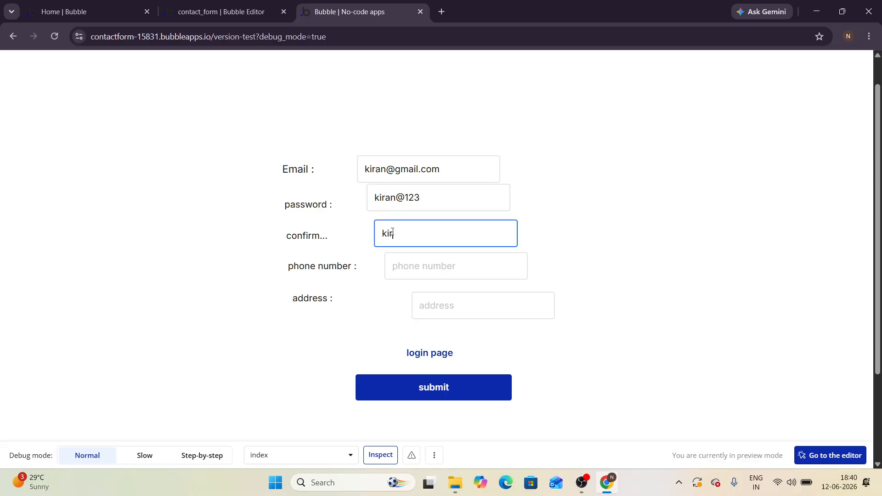
type("an@123")
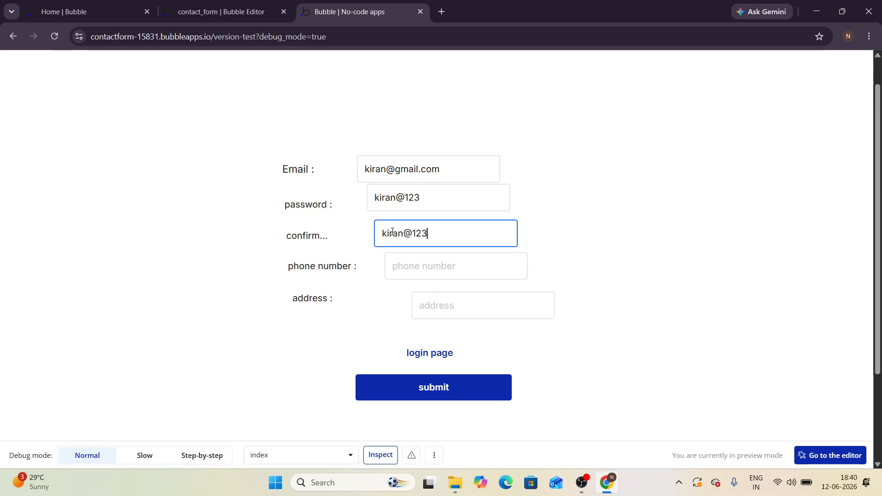
left_click(403, 262)
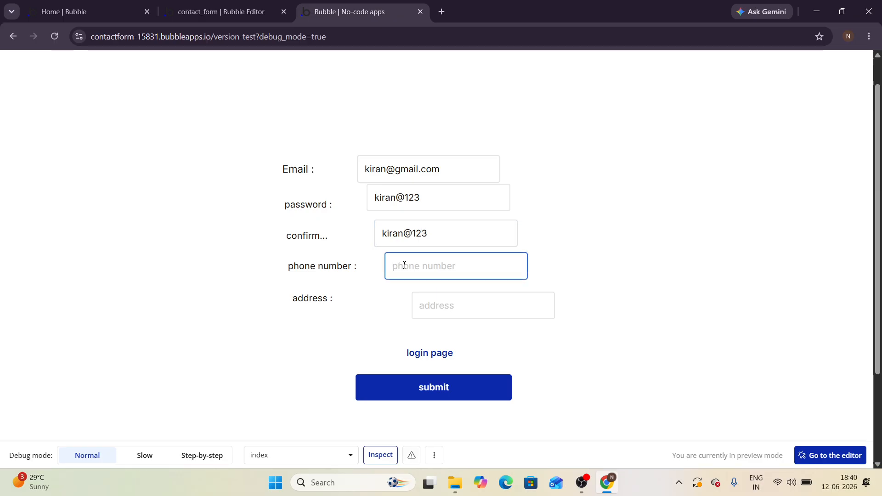
type("8765432190")
left_click(415, 301)
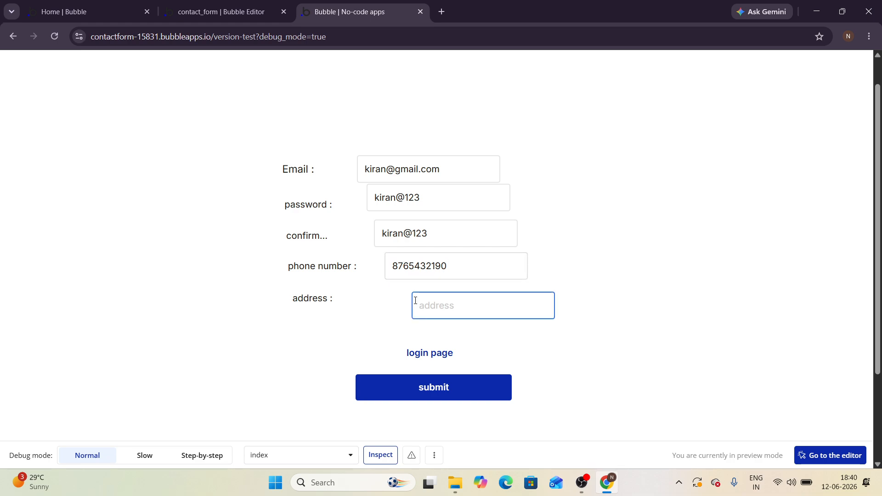
type("hamirpur")
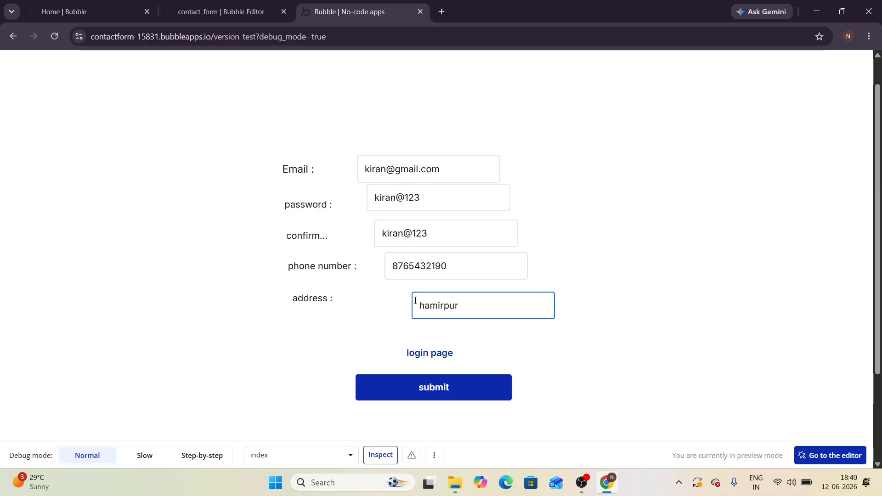
Step: Submit the preview signup form and check the leftover confirm-password text
left_click(443, 394)
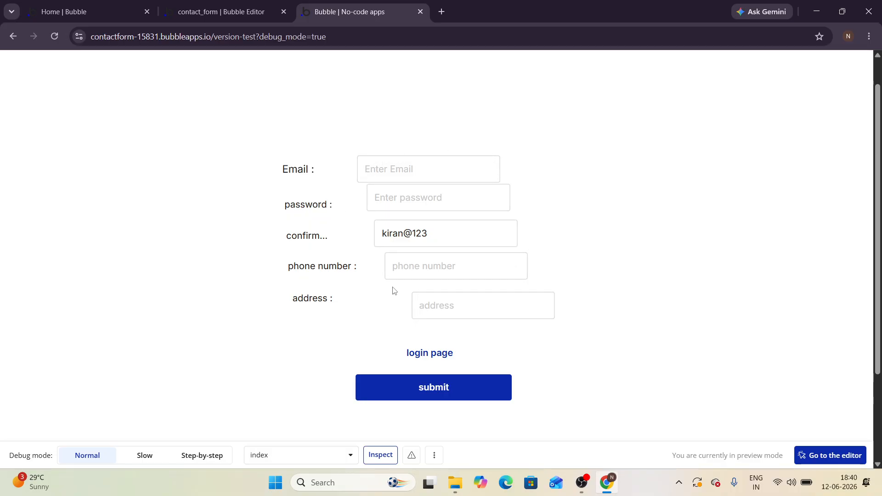
left_click_drag(381, 234, 443, 236)
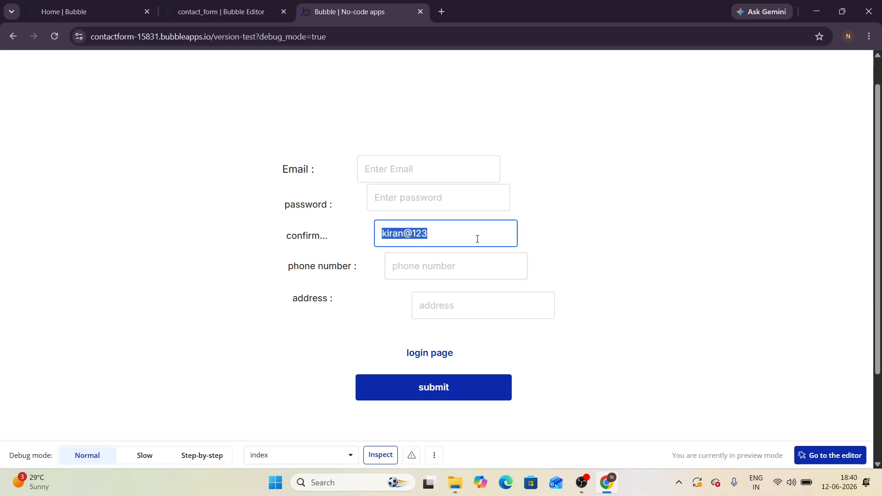
left_click(547, 236)
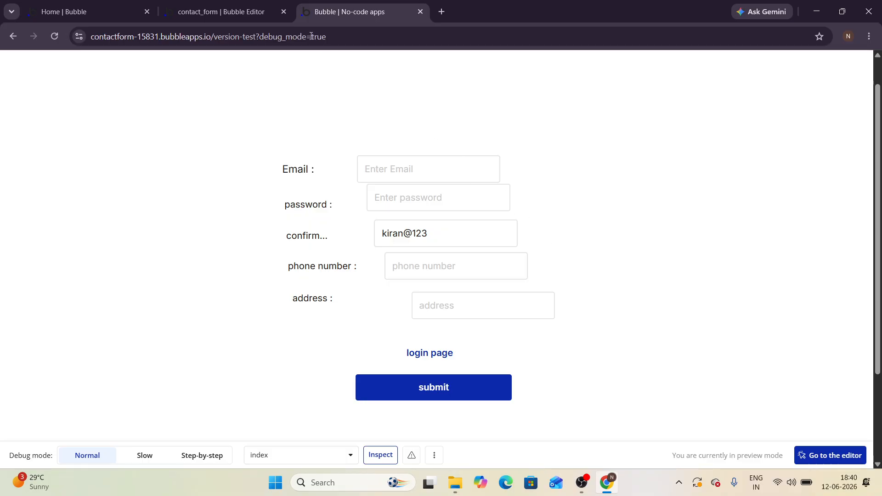
Step: Check the All Users data in the editor, then return to the Design view
left_click(249, 15)
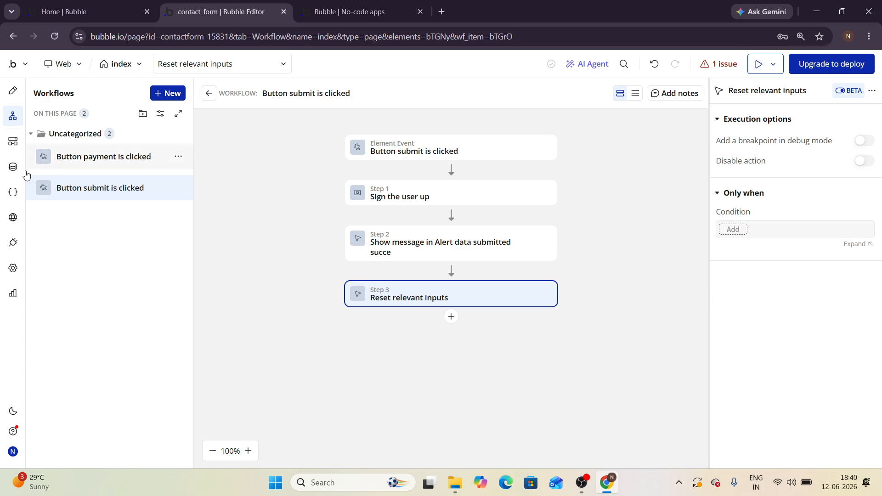
left_click(13, 166)
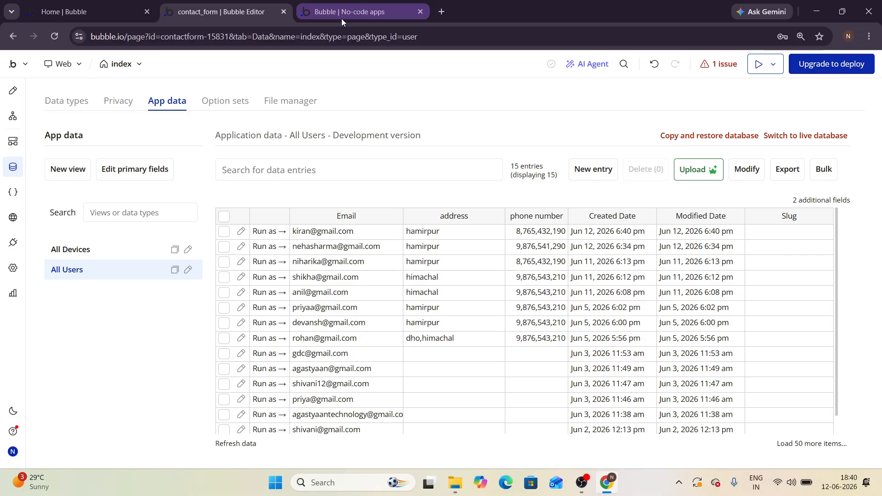
left_click(13, 92)
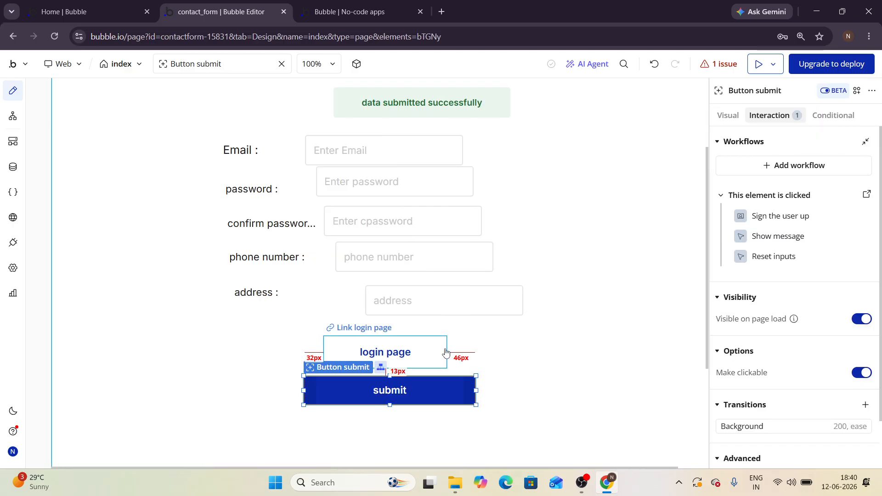
Step: Select the login page link, then follow it in preview to reach login_page
left_click(445, 352)
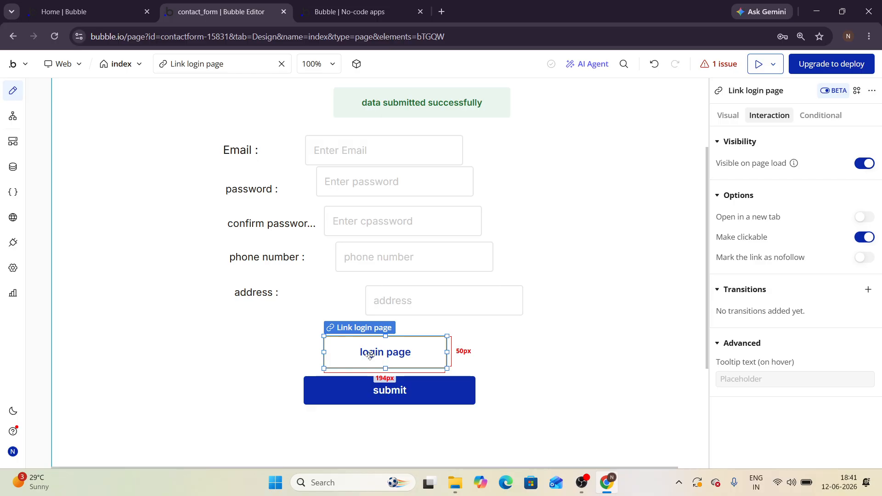
left_click(393, 3)
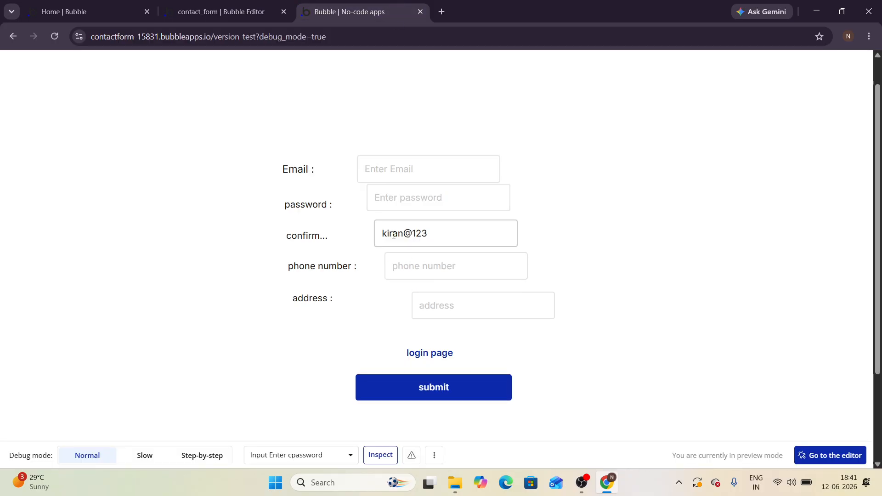
left_click(430, 352)
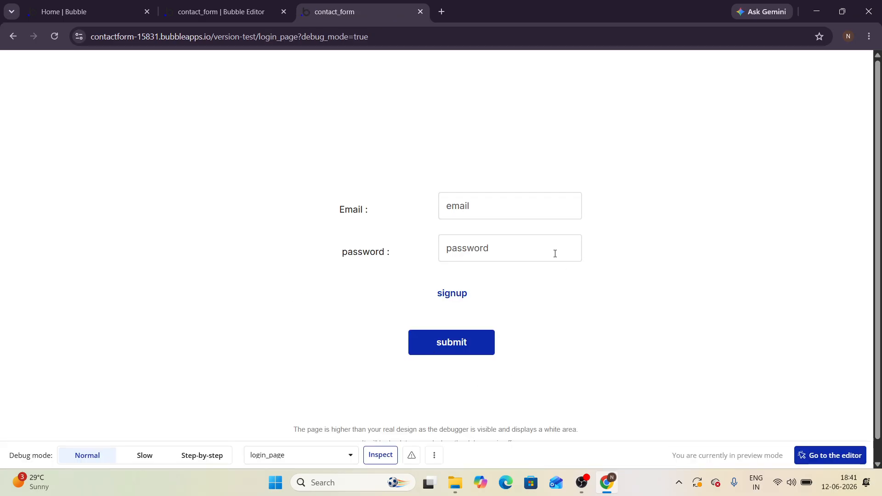
left_click(235, 12)
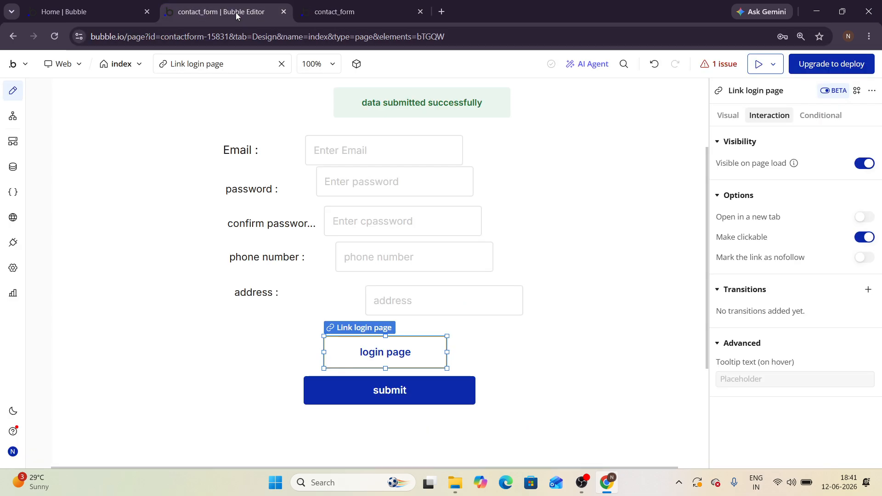
mouse_move(16, 98)
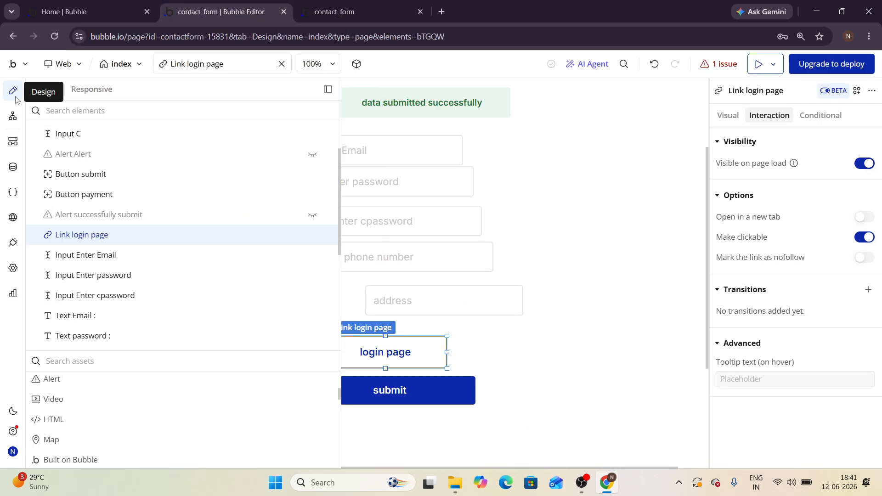
scroll(106, 347, "down", 1)
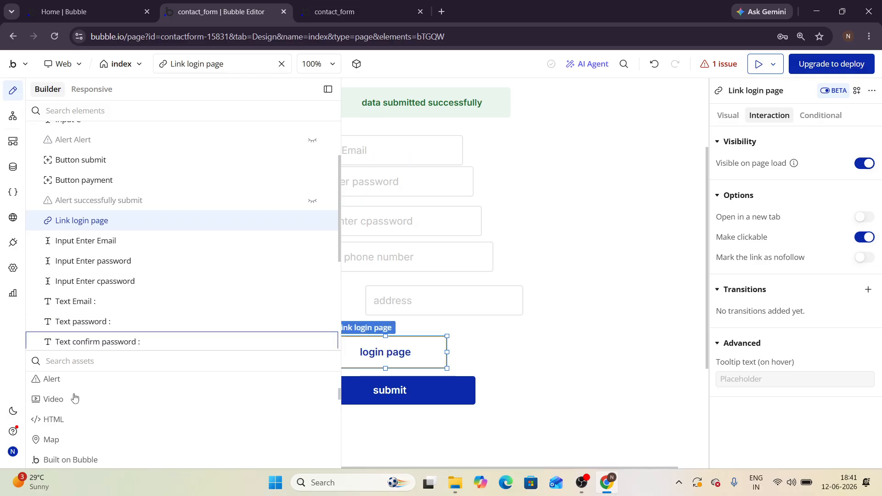
scroll(64, 418, "up", 3)
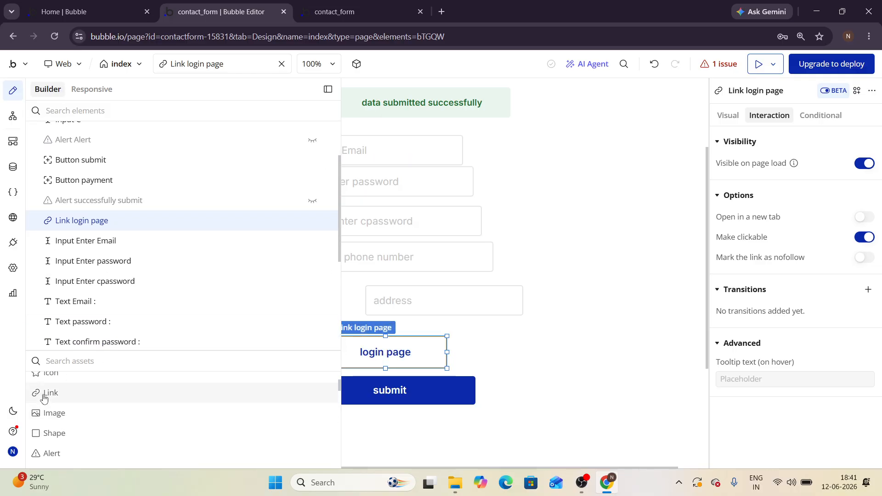
mouse_move(43, 397)
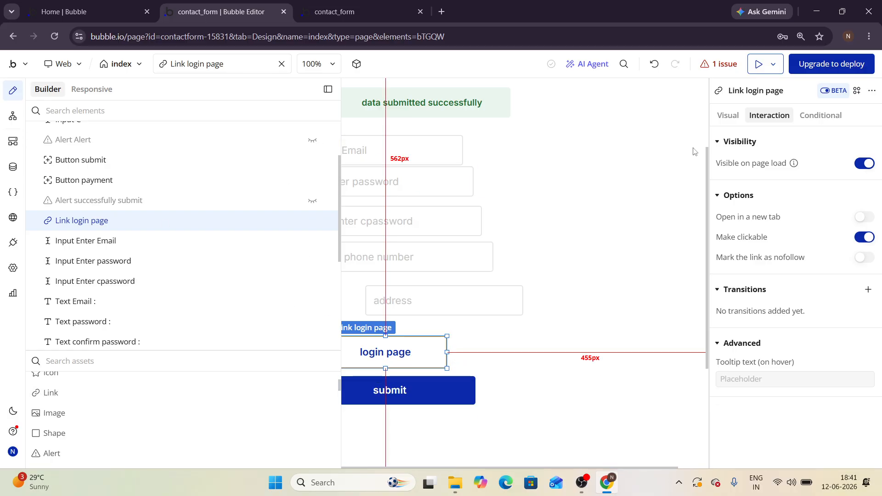
left_click(535, 211)
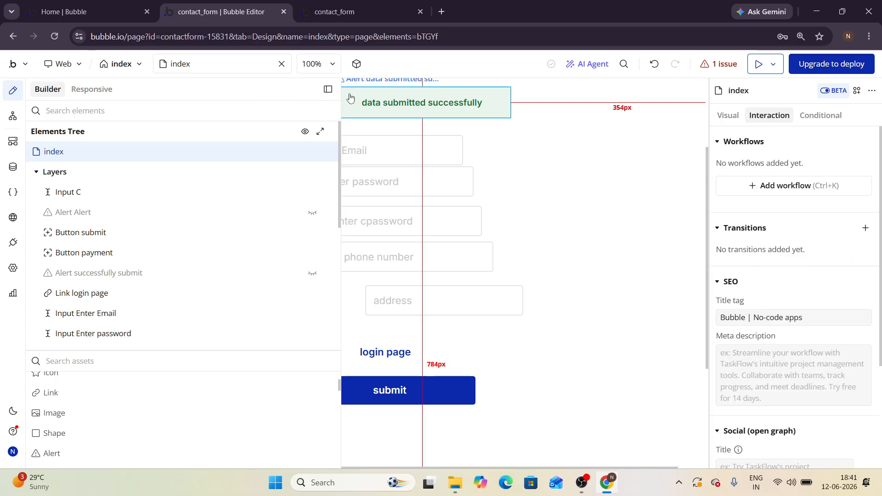
left_click(328, 89)
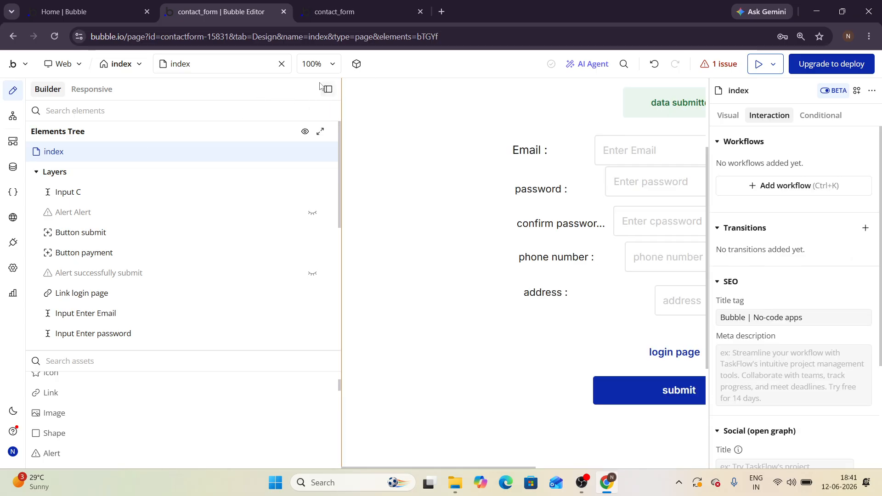
left_click(327, 88)
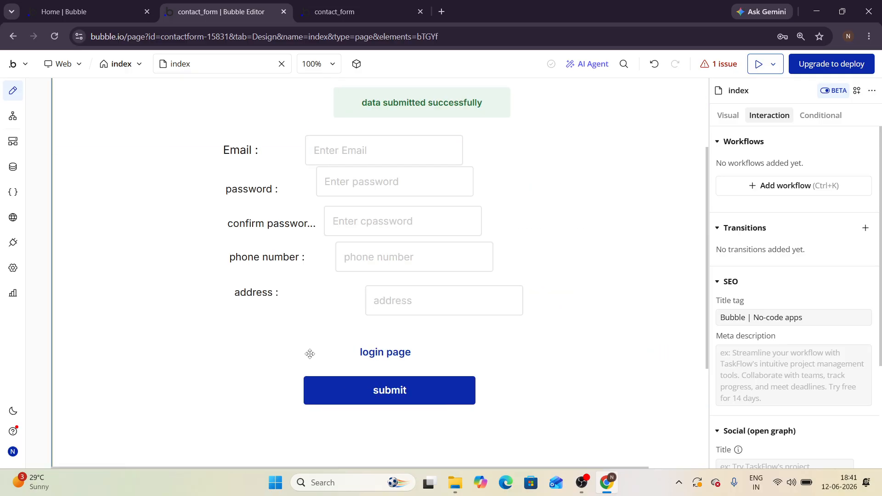
left_click(359, 359)
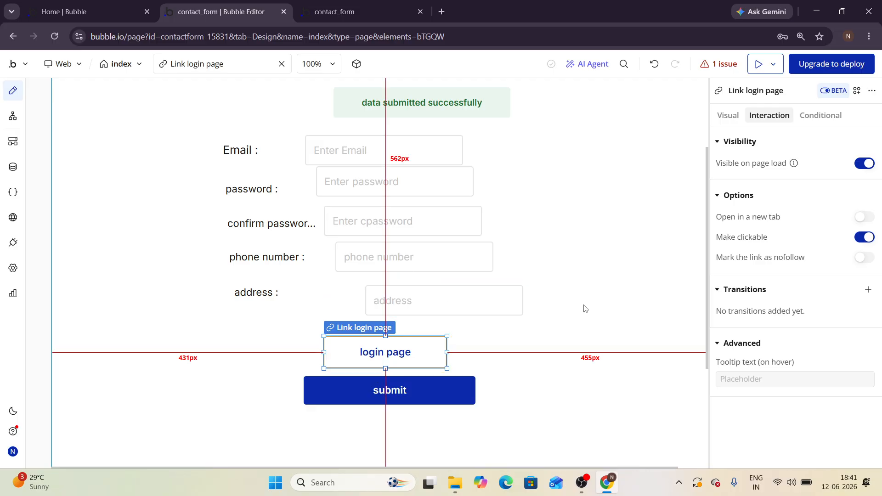
Step: Keep the login page link's destination type as an internal page
left_click(728, 116)
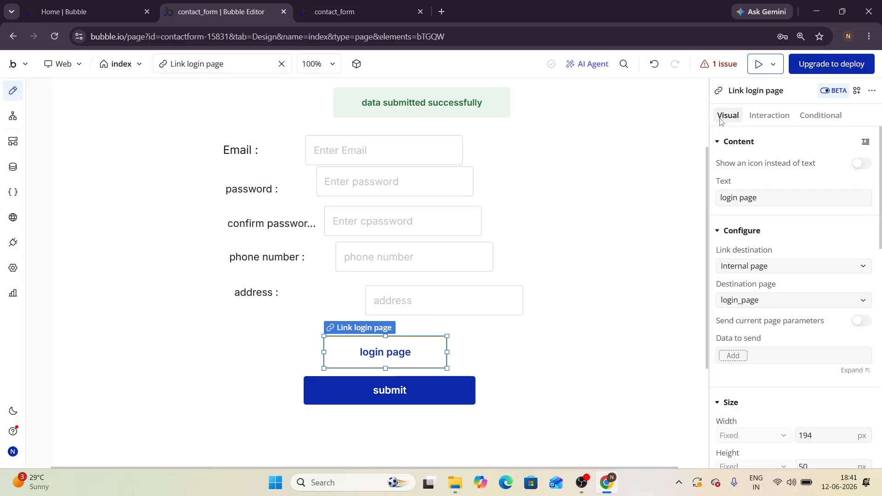
scroll(758, 264, "down", 1)
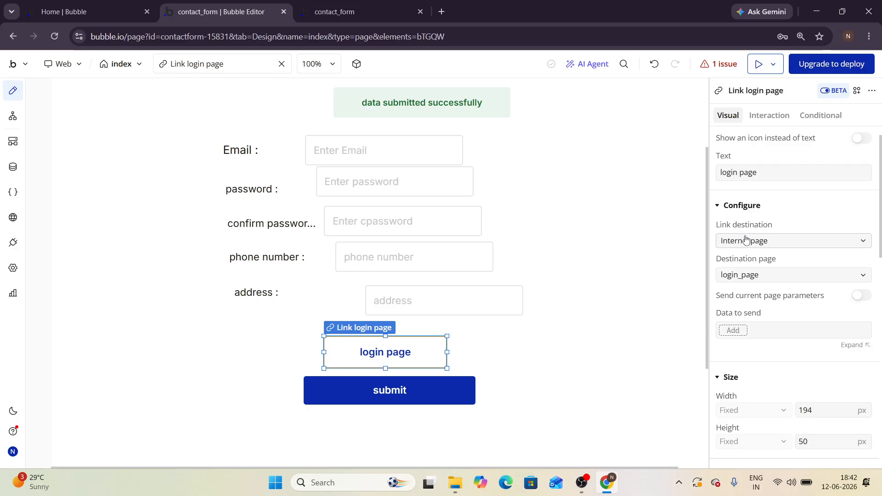
left_click(745, 240)
left_click(741, 263)
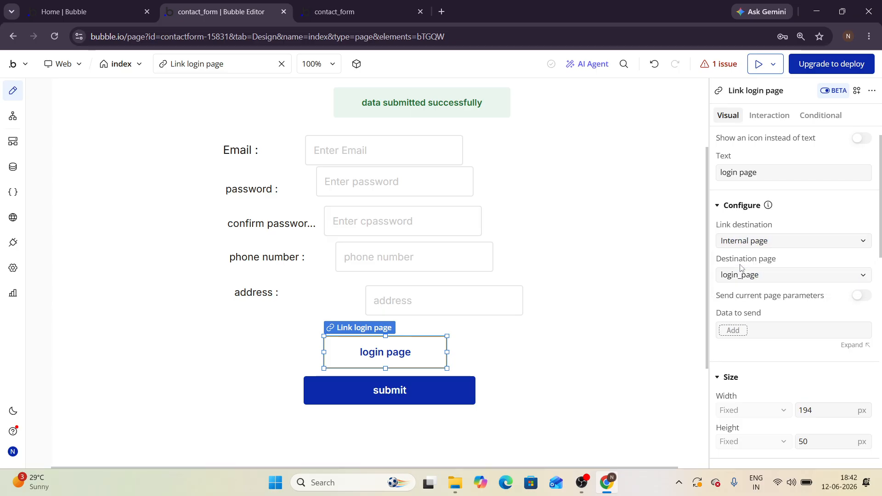
left_click(744, 276)
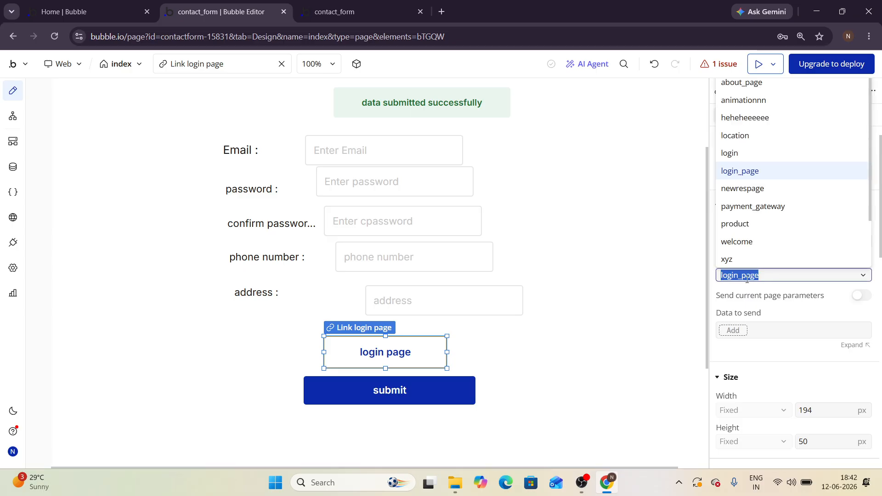
left_click(684, 283)
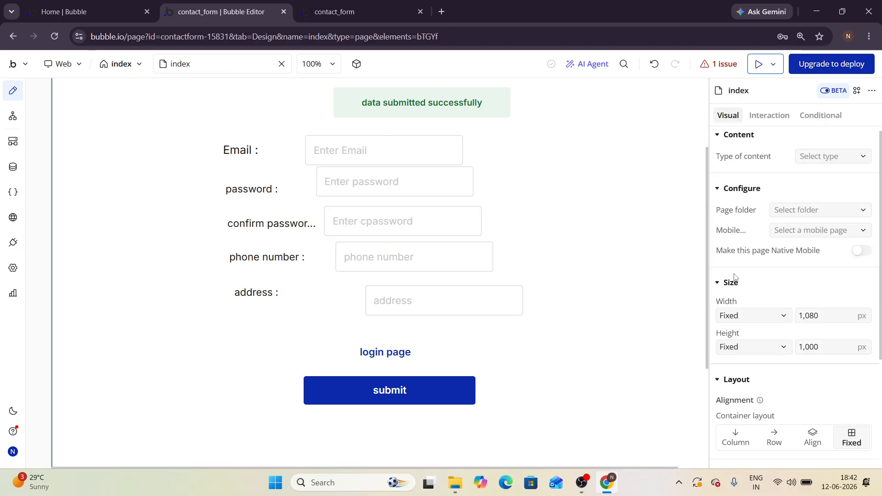
Step: Reselect the login page link and open its destination page list
scroll(746, 207, "up", 1)
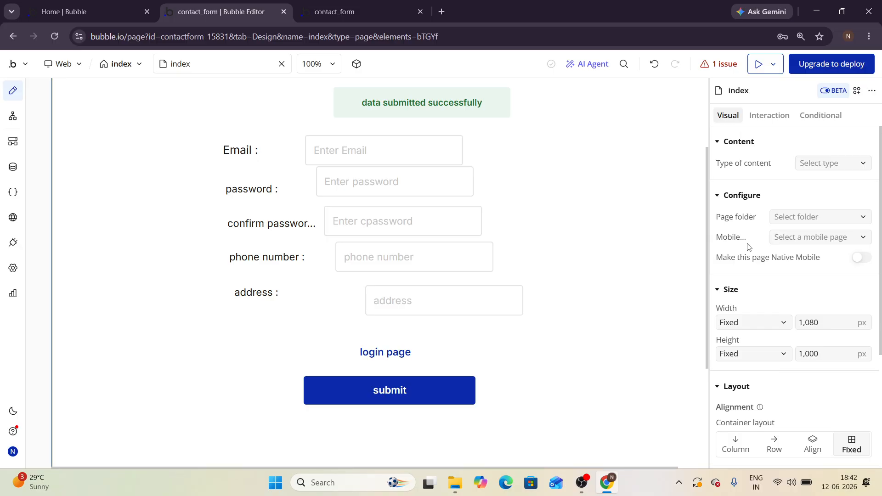
left_click(394, 352)
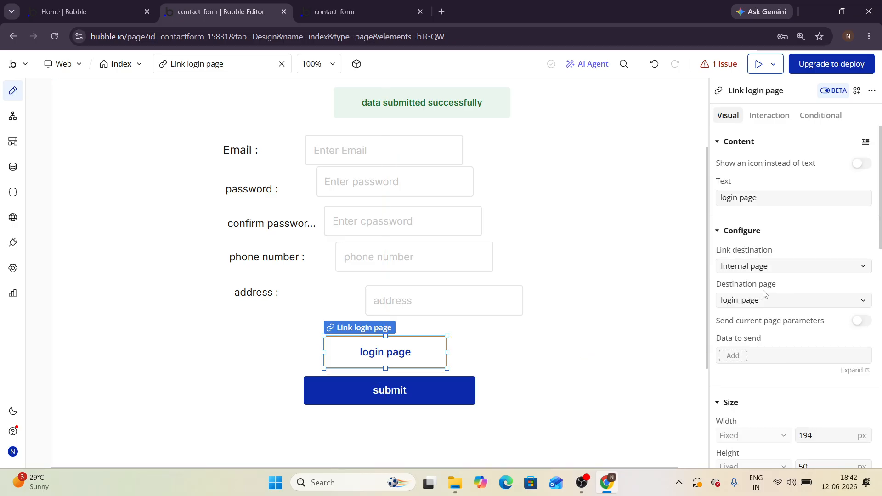
left_click(749, 303)
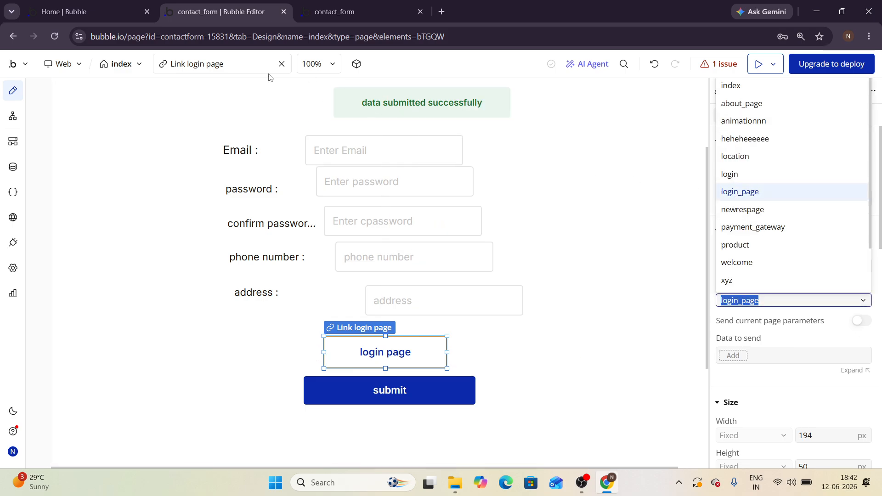
Step: Switch the editor to login_page, after briefly revisiting index to check the link
left_click(132, 63)
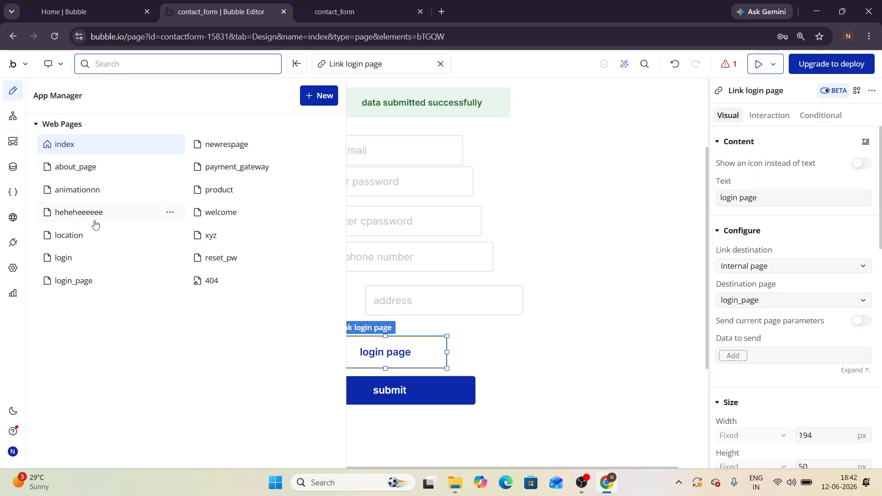
left_click(63, 280)
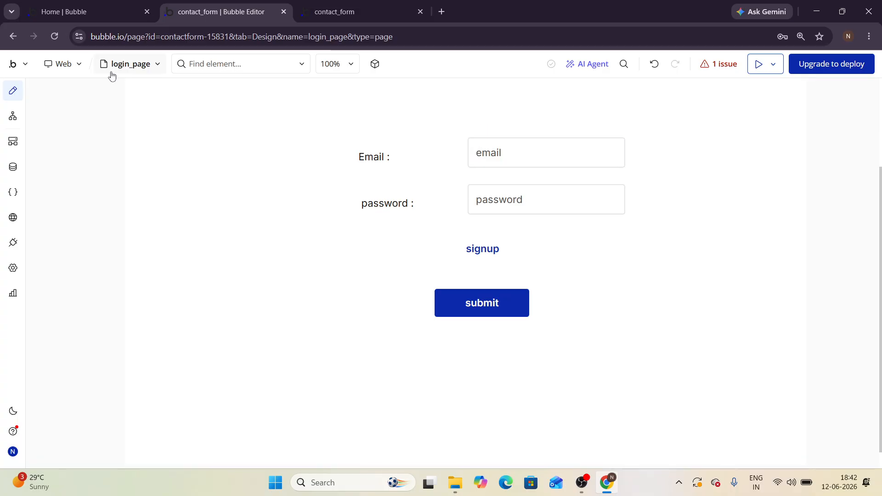
left_click(132, 63)
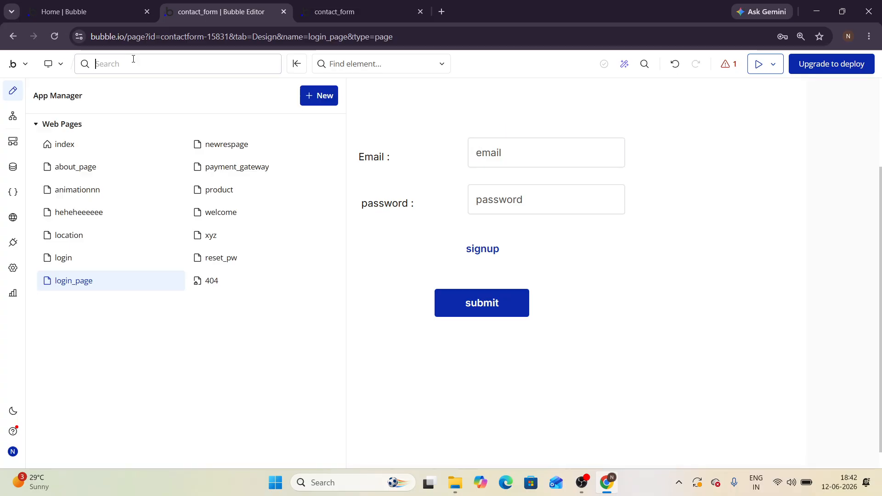
left_click(59, 145)
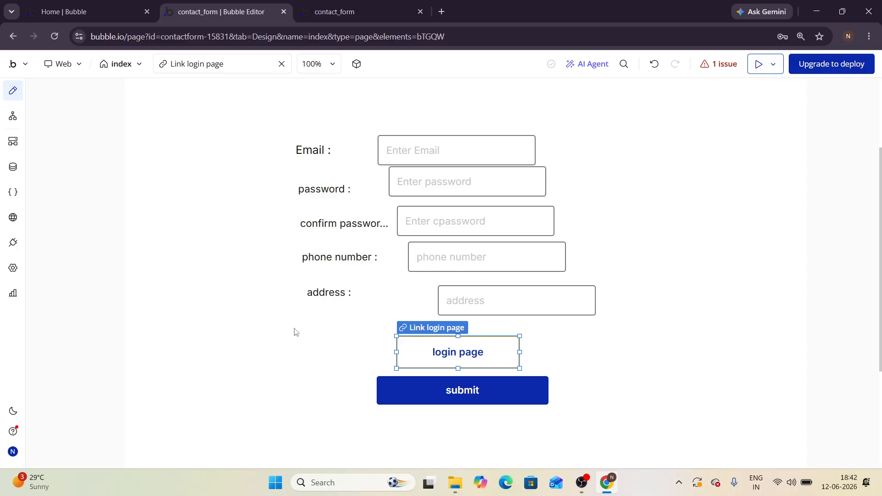
left_click(428, 362)
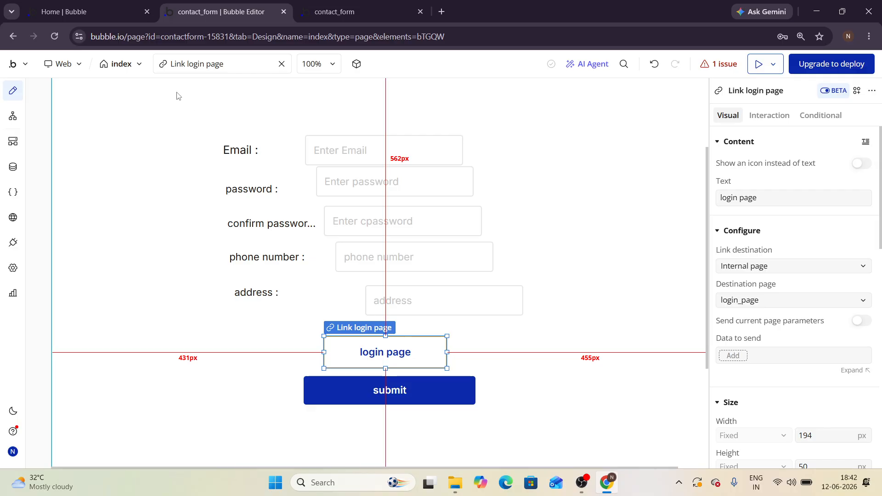
left_click(131, 65)
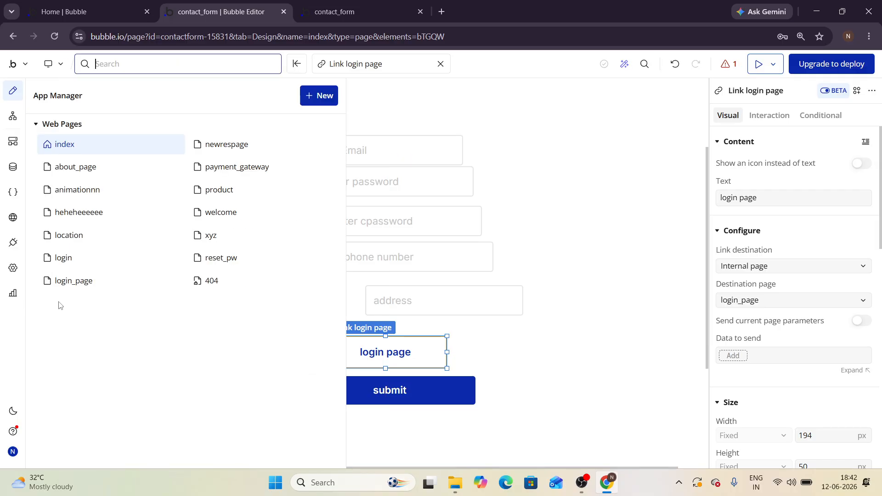
left_click(68, 286)
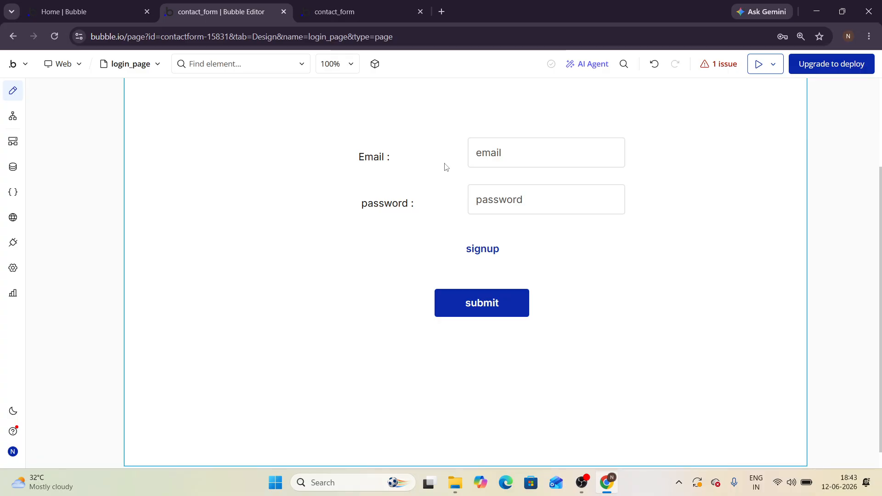
Step: Check login_page's email and password inputs, then view the All Users data table
left_click(488, 199)
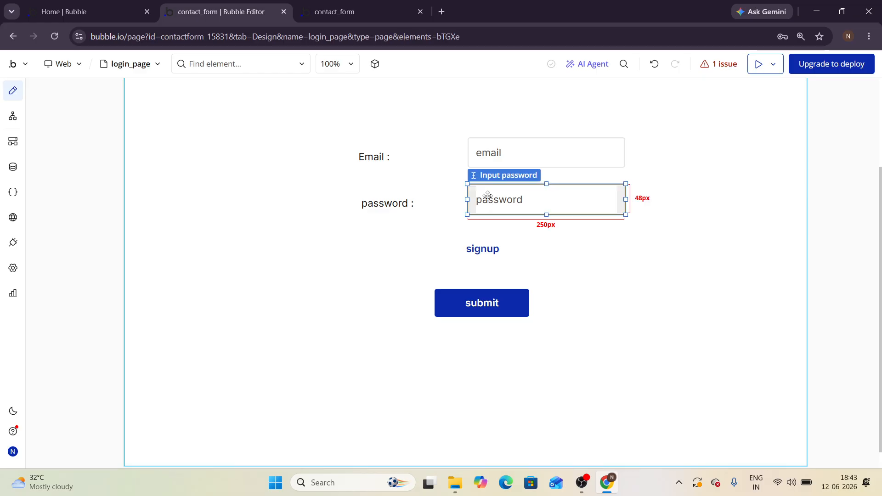
left_click(487, 163)
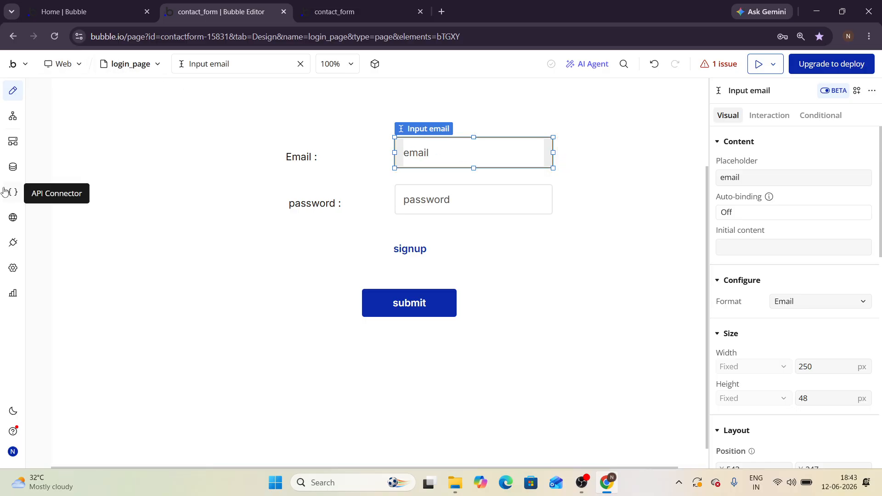
left_click(10, 166)
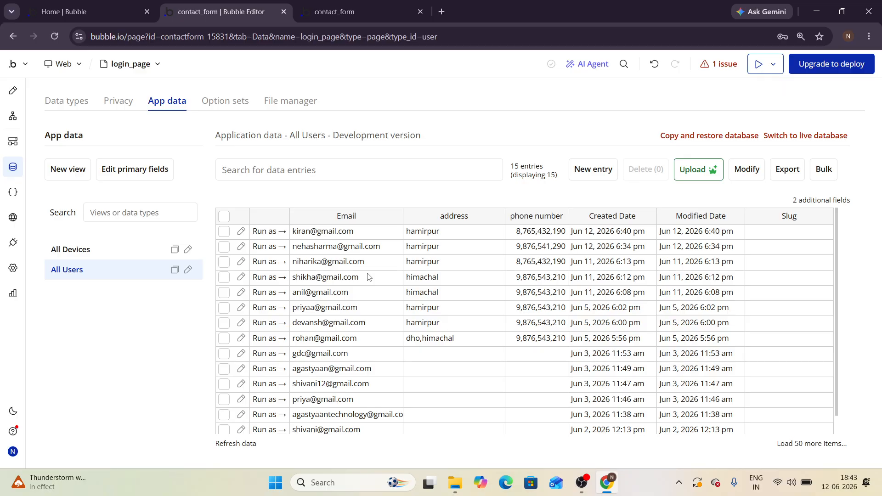
Step: Return to the login_page design and select its submit button
left_click(14, 92)
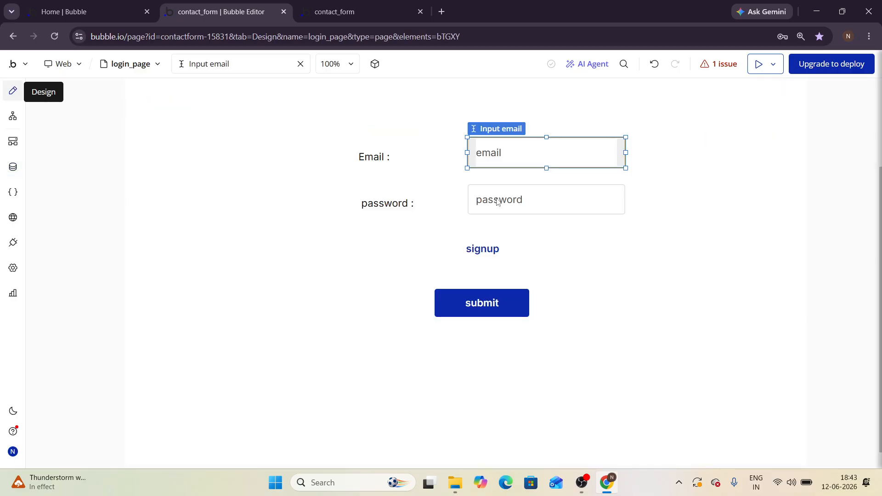
left_click(428, 301)
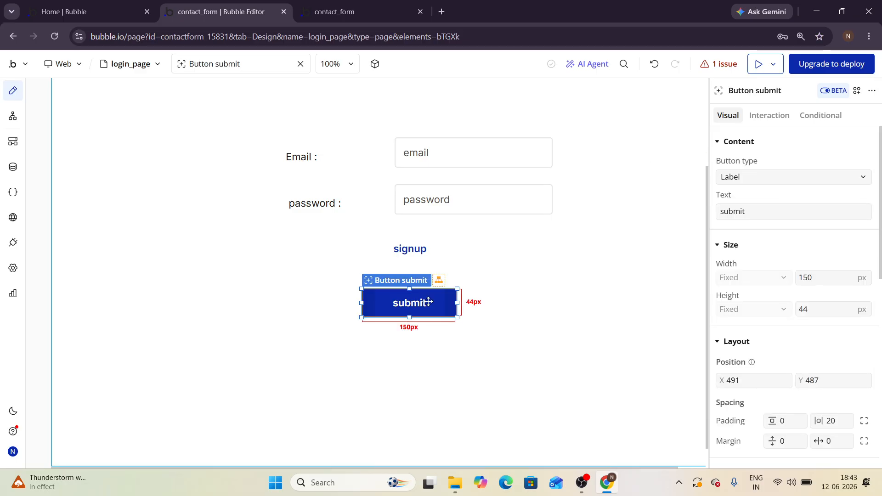
left_click(417, 151)
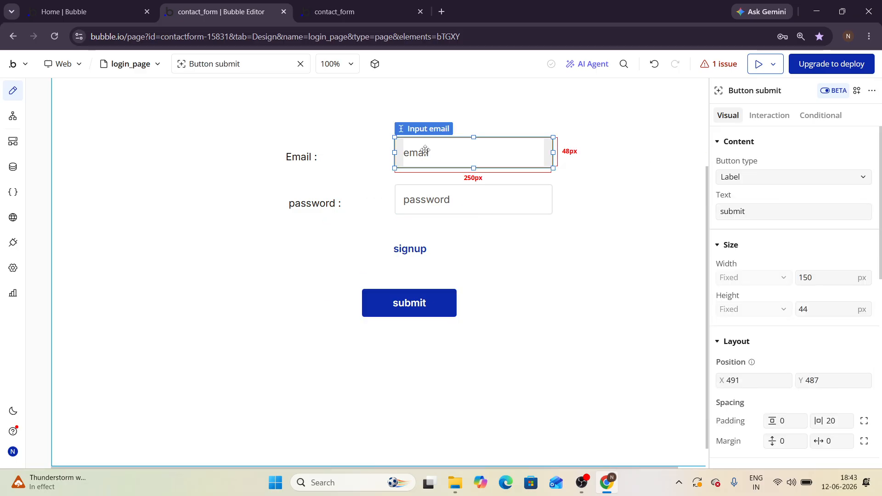
left_click(398, 297)
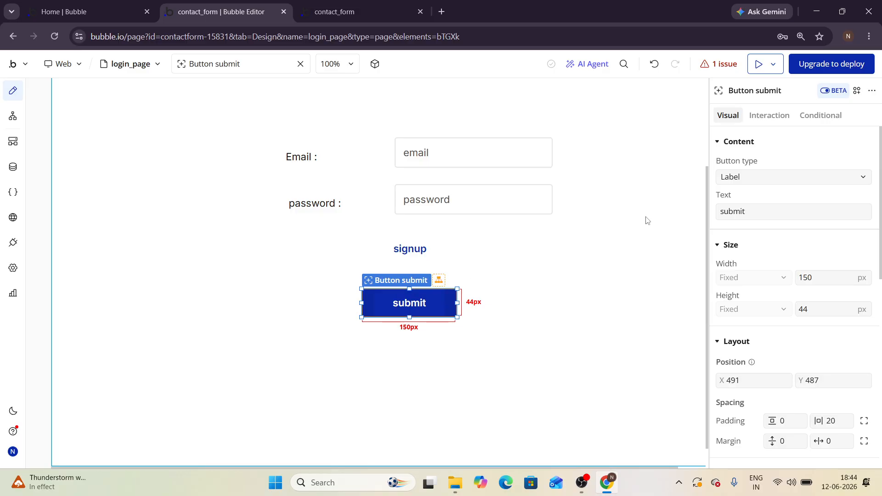
Step: Create a workflow for the submit button click with an Account > Log the user in step
left_click(756, 121)
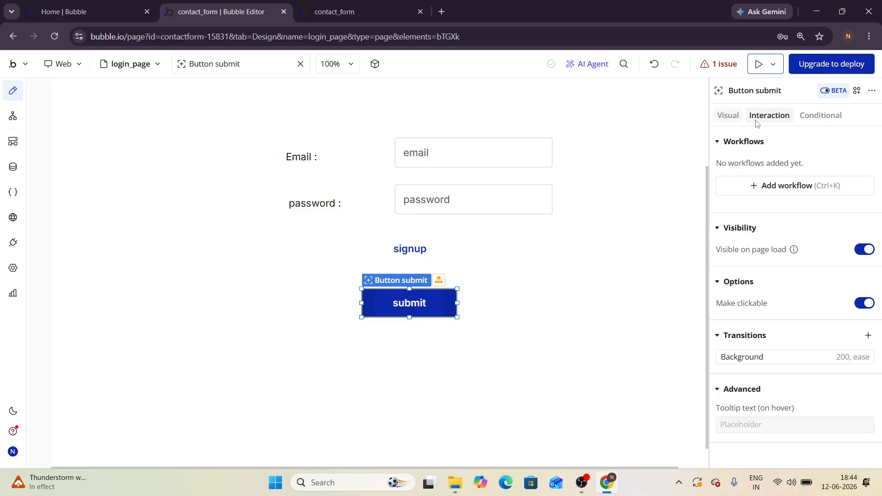
left_click(769, 186)
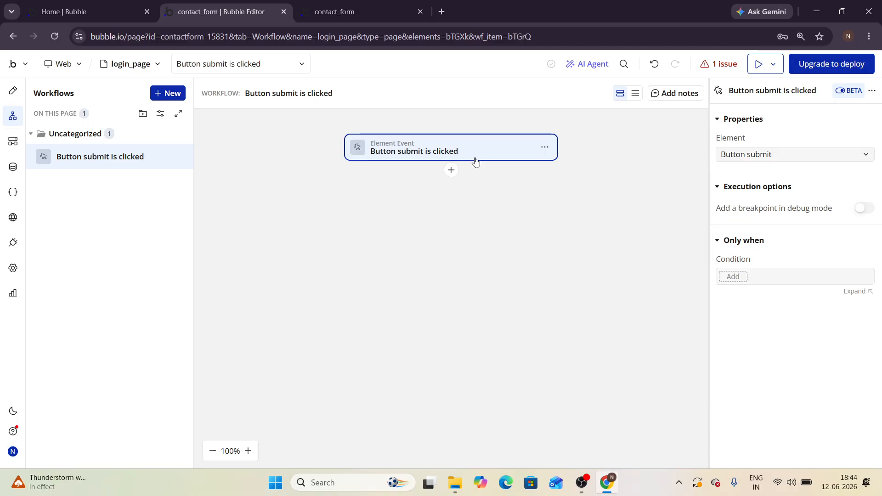
left_click(449, 171)
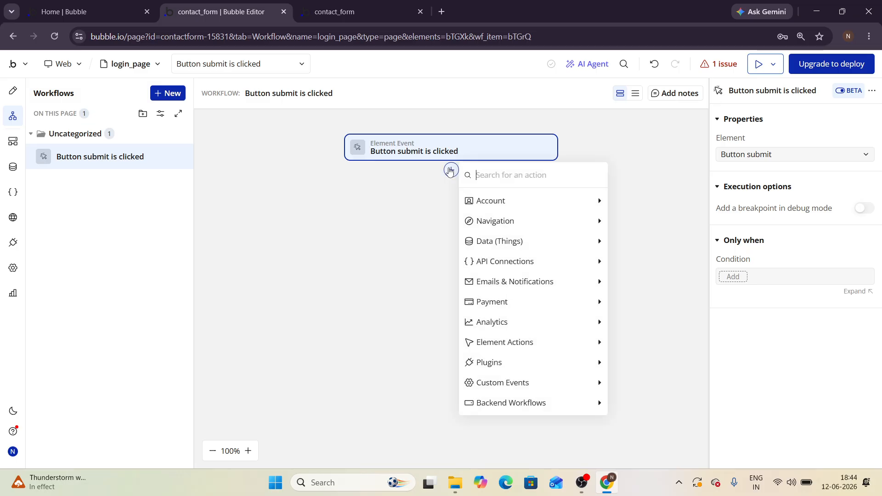
mouse_move(473, 203)
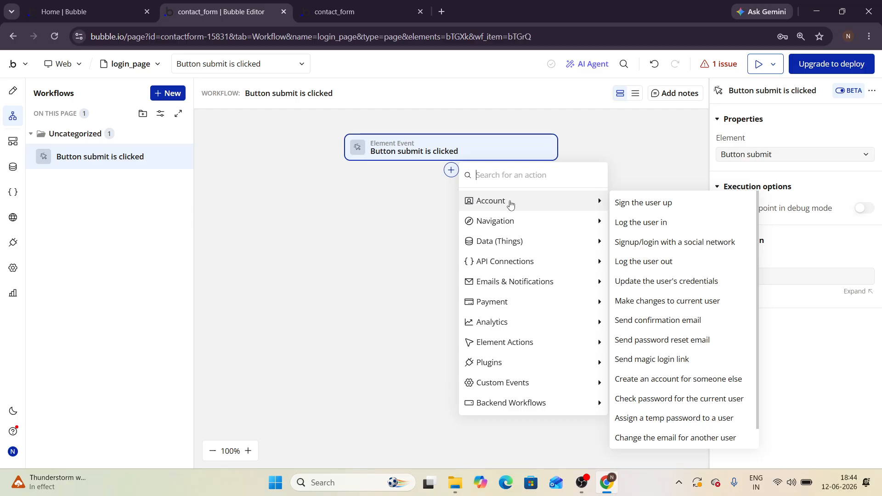
left_click(635, 224)
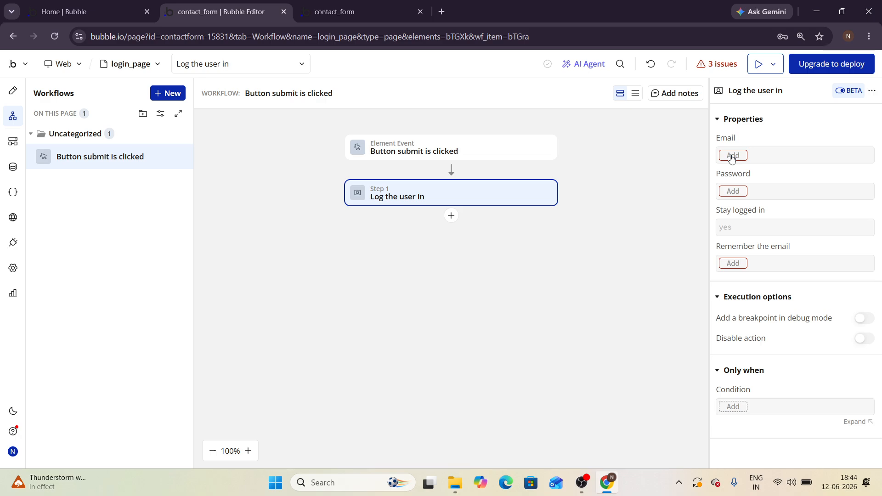
Step: Set the log-in step's Email to Input email's value and Password to Input password's value
left_click(732, 156)
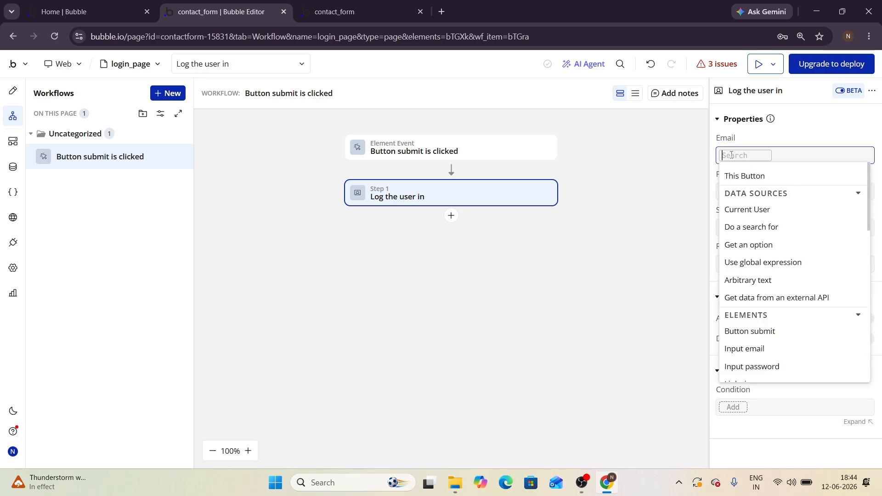
scroll(756, 322, "down", 1)
left_click(744, 312)
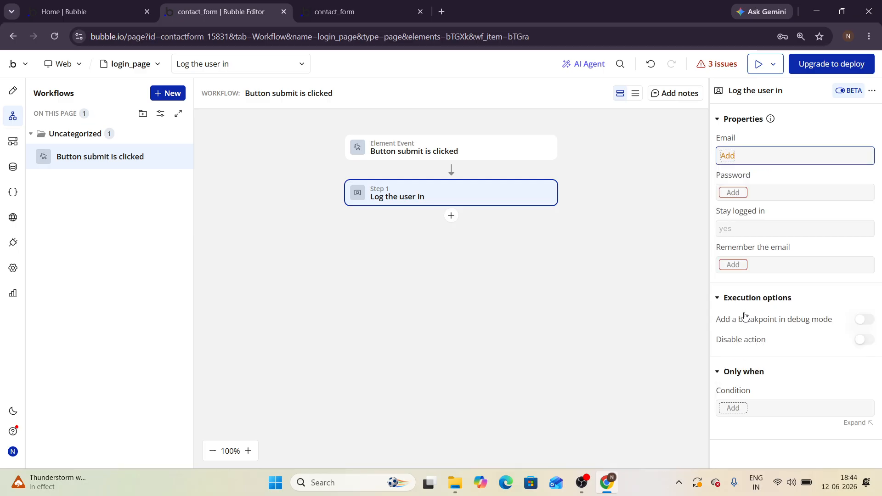
left_click(685, 192)
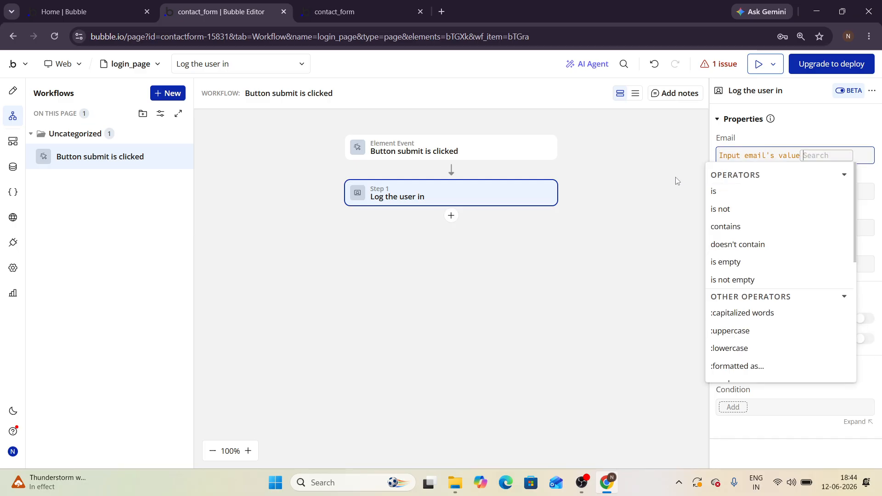
left_click(684, 191)
left_click(732, 190)
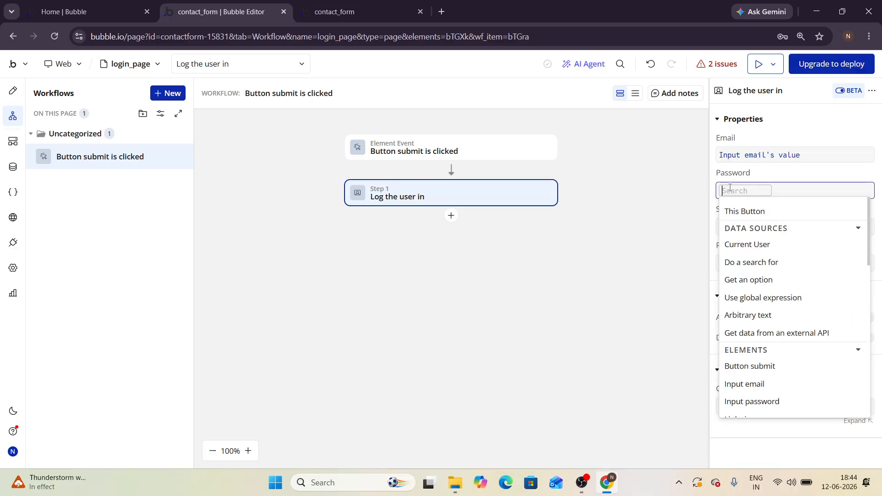
scroll(750, 357, "down", 1)
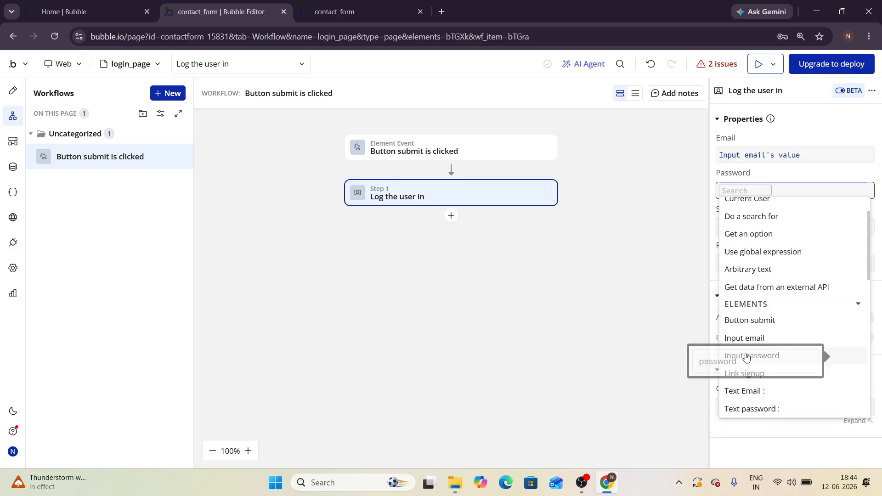
left_click(750, 357)
left_click(694, 228)
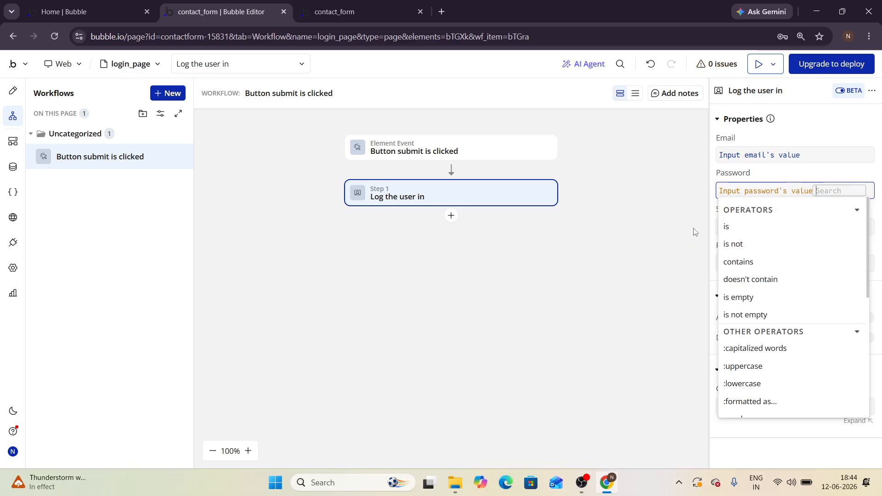
left_click(647, 261)
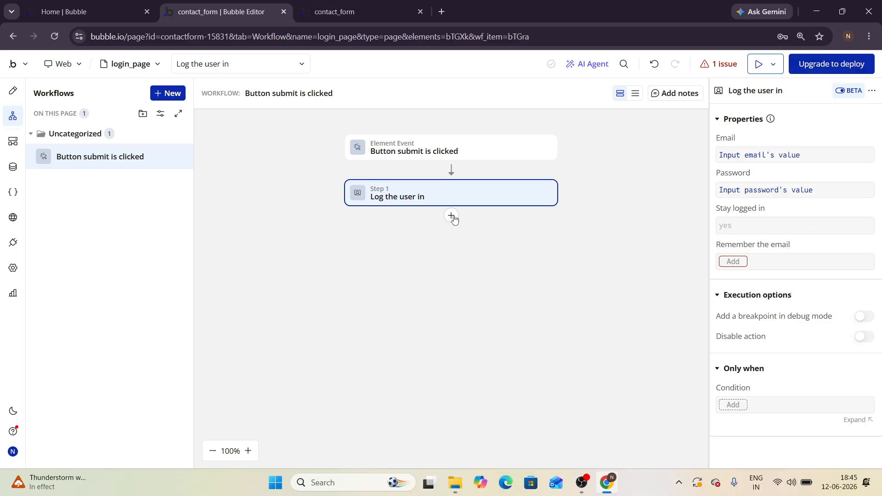
Step: Dismiss the App Manager page list and bring up Navigation actions for a step after Log the user in
left_click(452, 216)
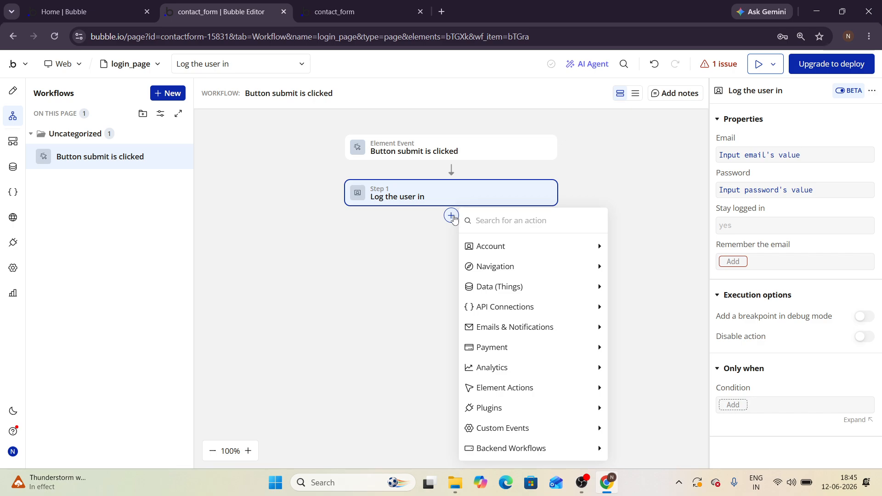
left_click(154, 66)
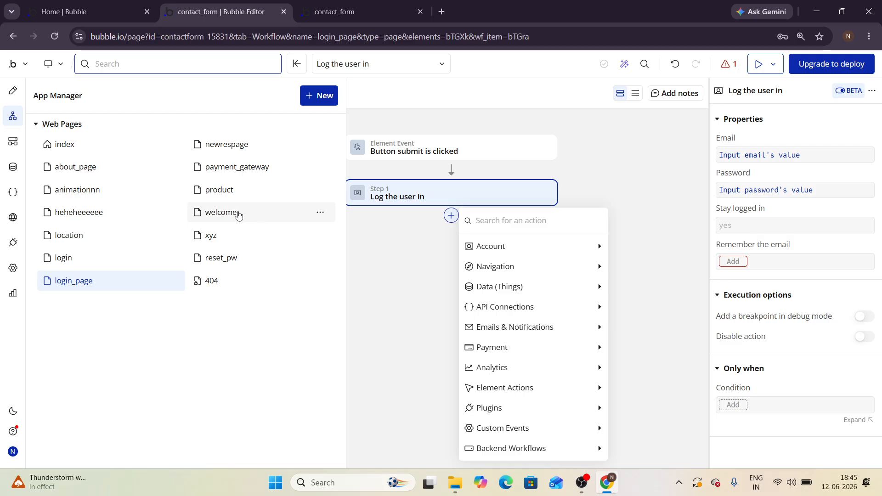
mouse_move(228, 216)
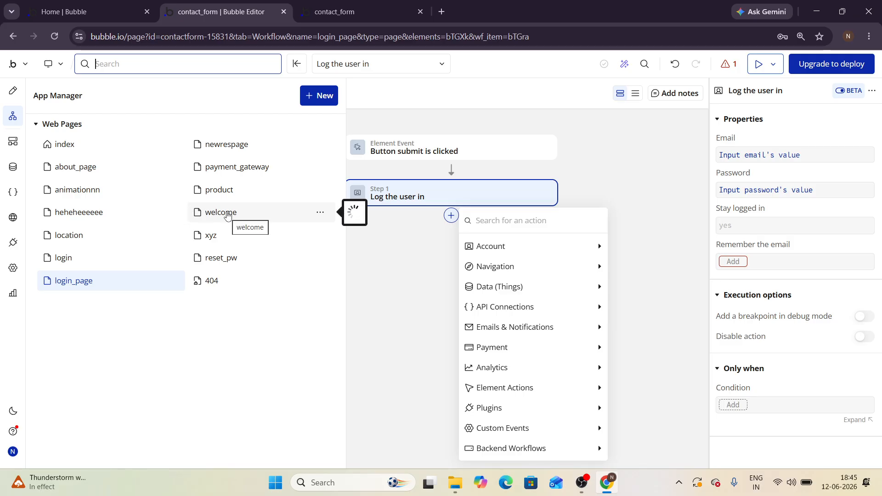
left_click(360, 271)
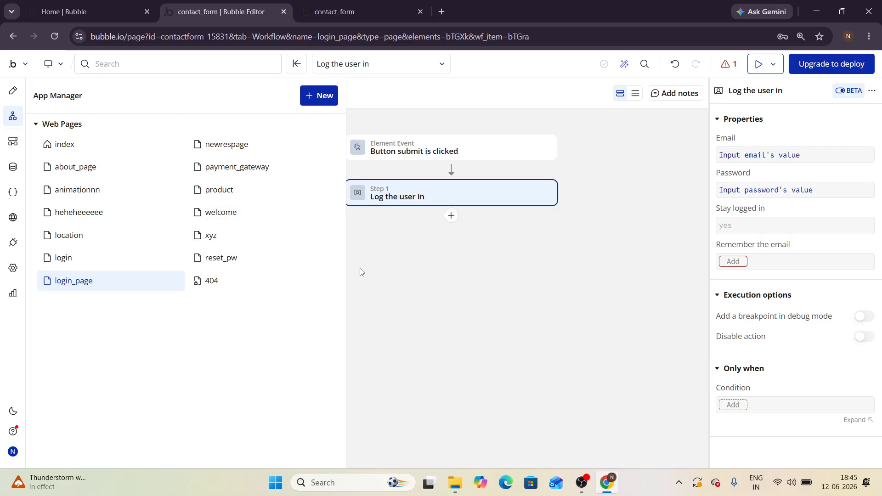
left_click(451, 215)
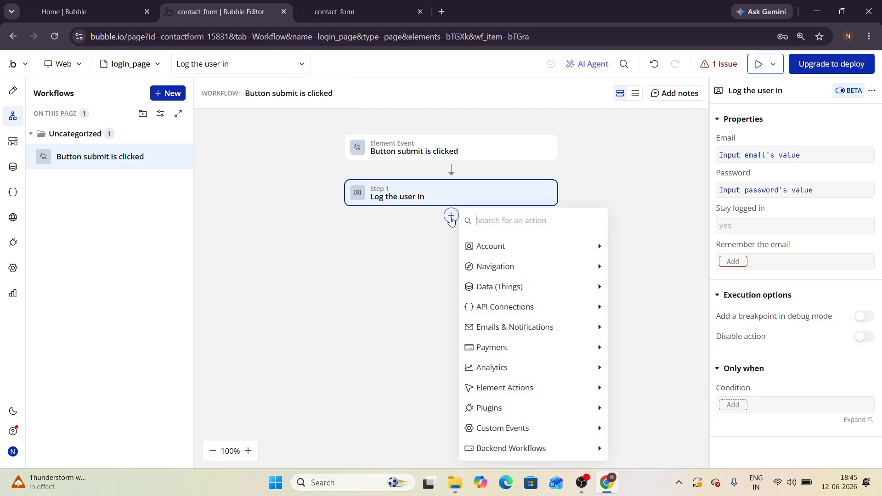
mouse_move(479, 274)
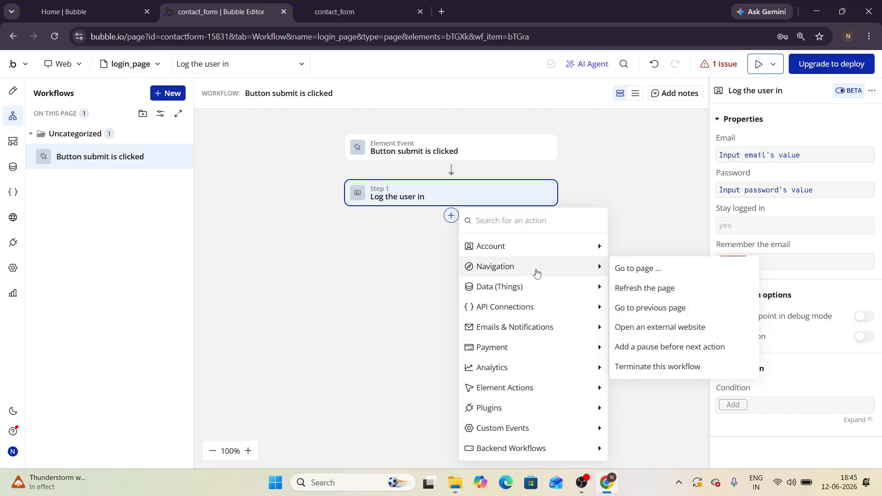
Step: Add a Go to page step with destination welcome, then preview the login page
left_click(633, 270)
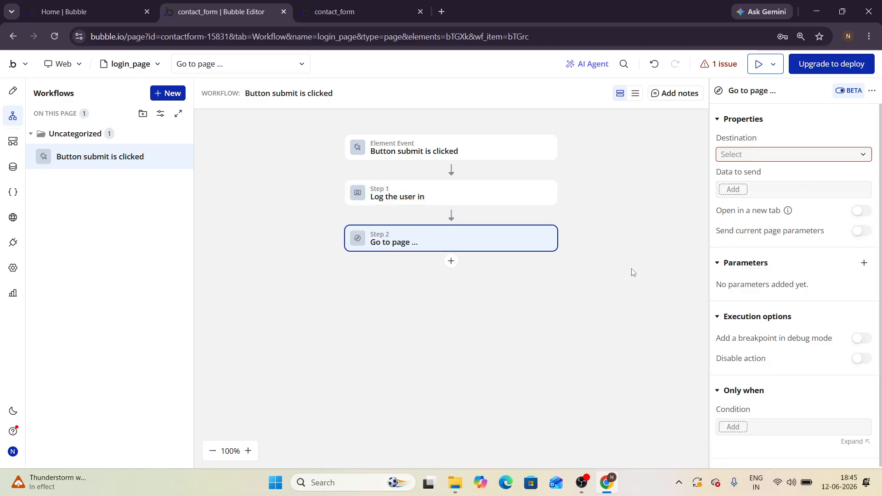
left_click(730, 154)
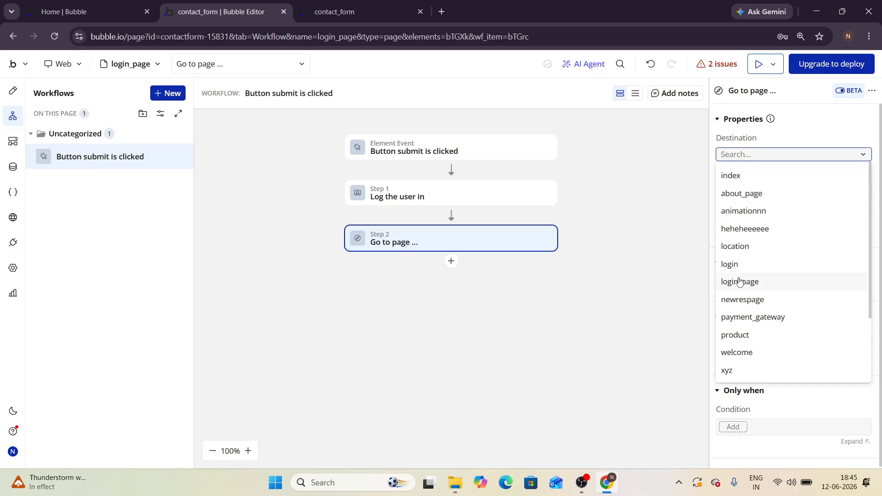
scroll(739, 282, "down", 1)
left_click(736, 330)
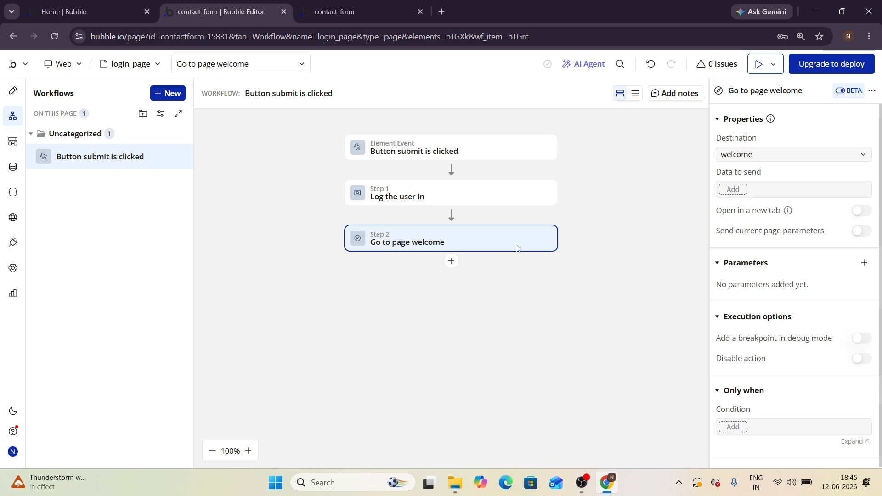
left_click(759, 64)
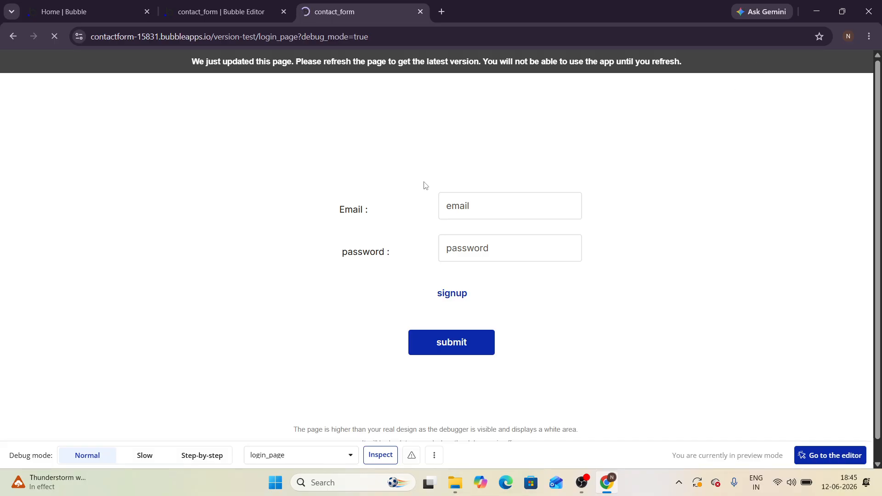
Step: Enter the test email address in the preview's Email field, correcting the domain typo
left_click(466, 209)
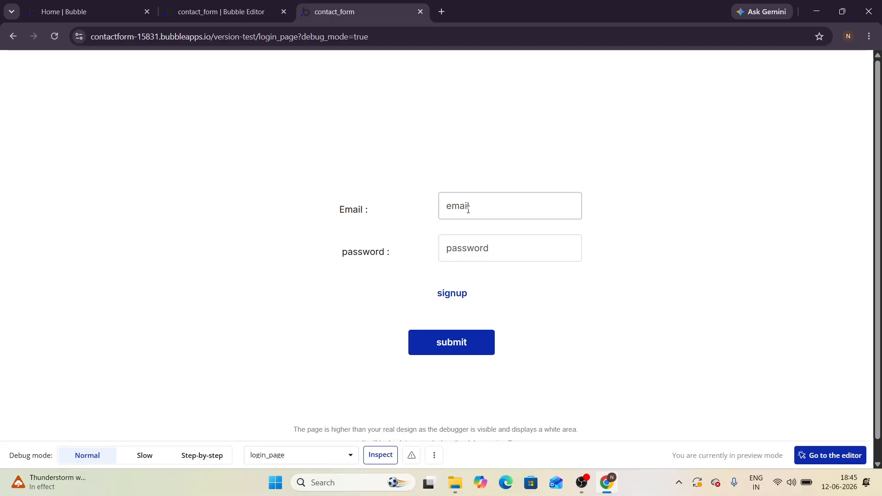
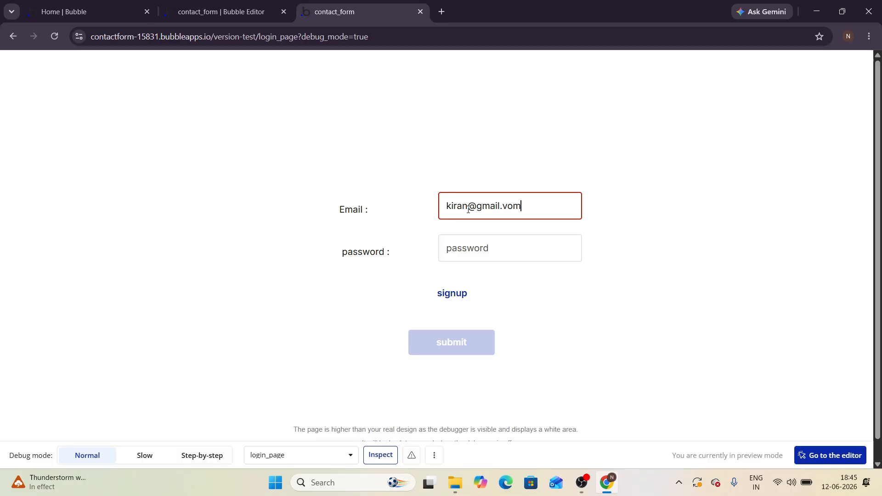
Step: Enter the test password, submit to reach the welcome page, then go back to login_page
left_click(468, 248)
type("kira")
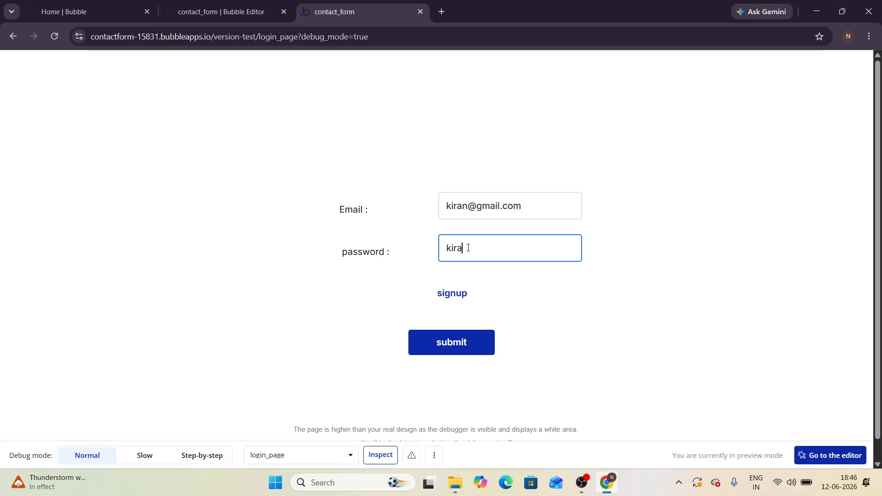
type("n@123")
left_click(462, 346)
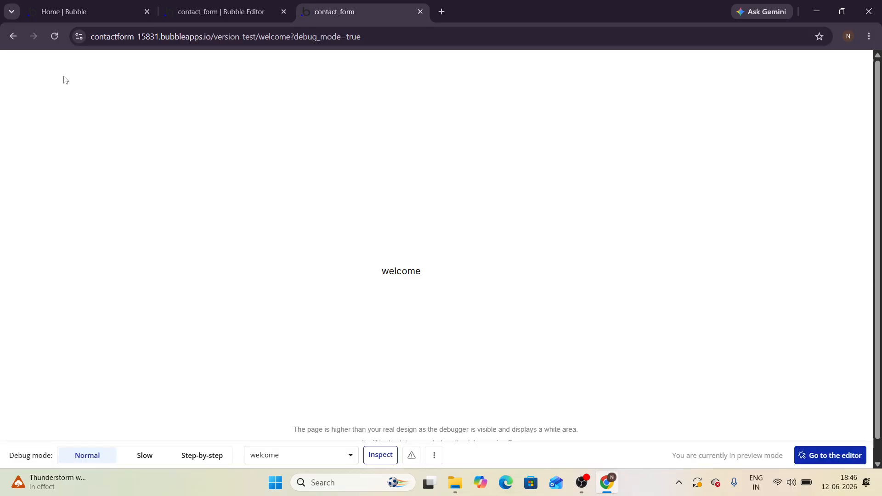
left_click(13, 35)
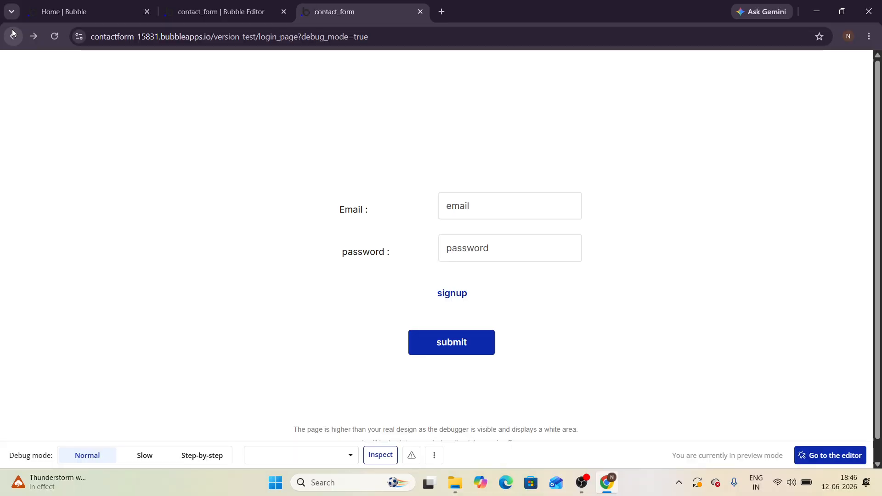
Step: Retype a different test email address in the Email field, fixing its last letter
left_click(450, 204)
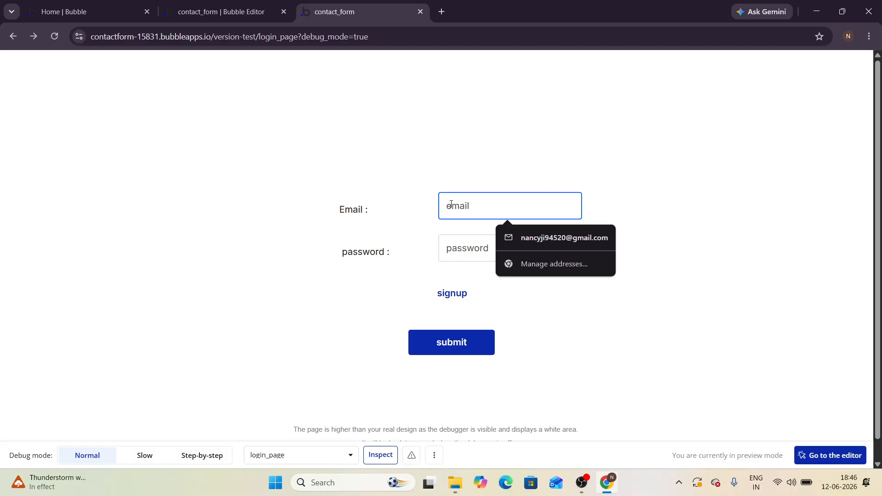
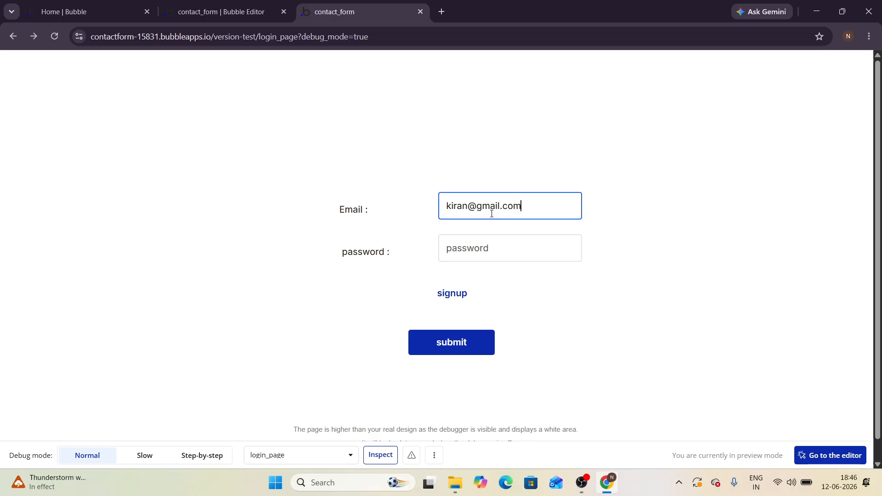
Step: Enter a different password, submit, and dismiss the no-account-found alert
left_click(487, 246)
type("kira")
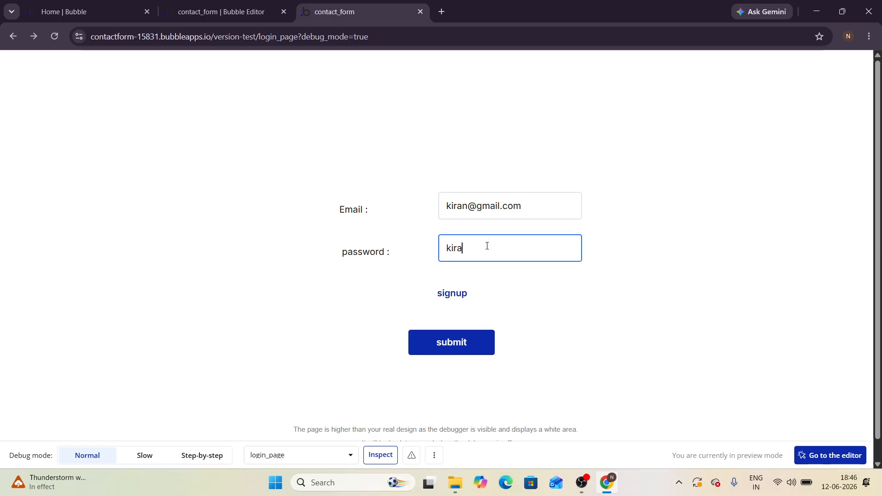
type("n123@@")
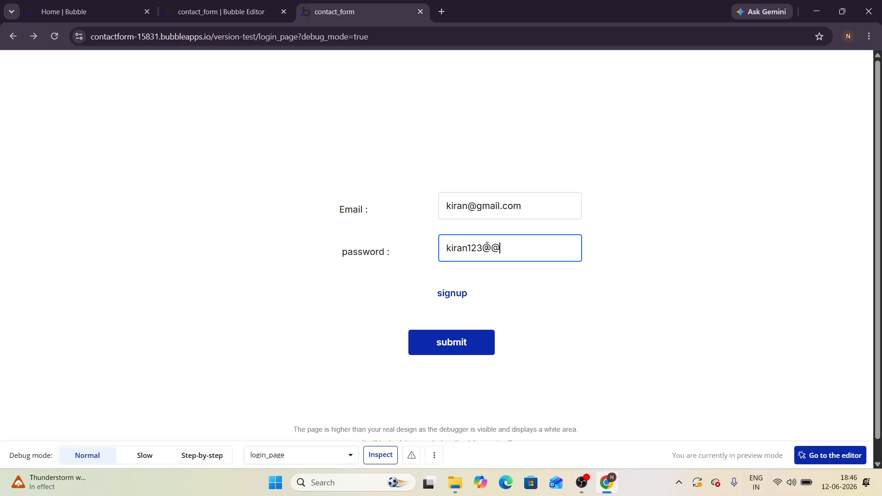
left_click(475, 351)
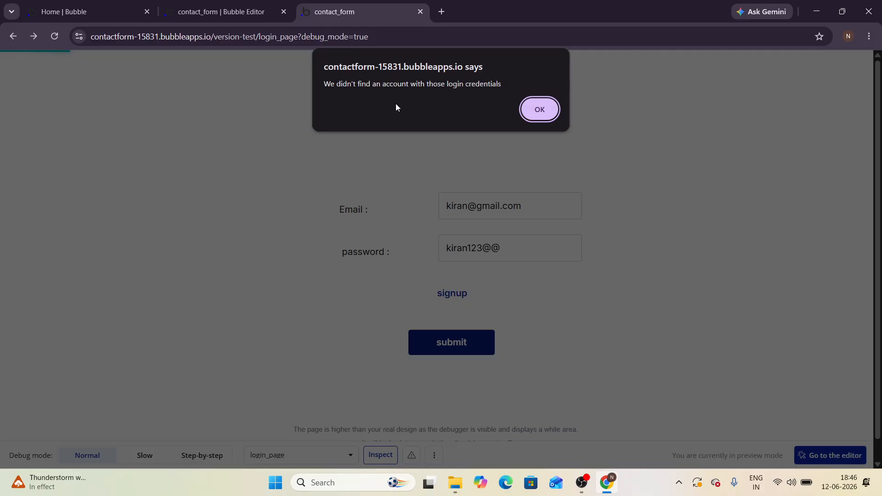
left_click(525, 112)
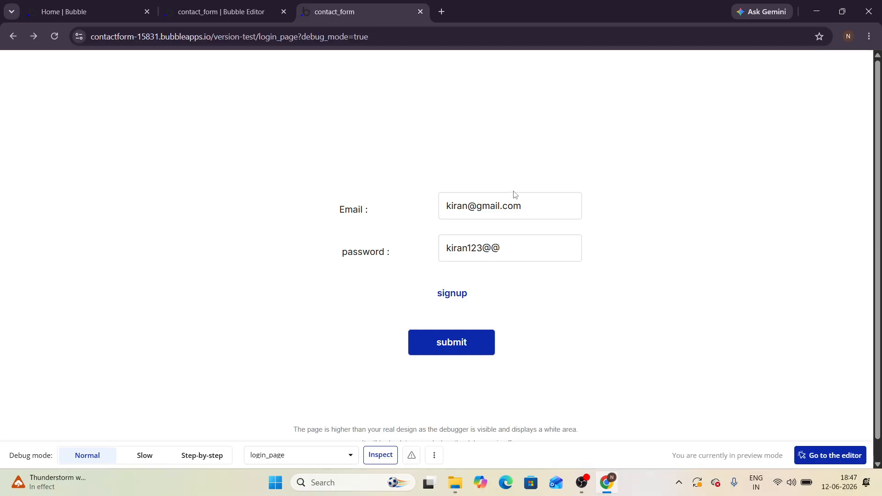
Step: Edit the password's ending and append '12' to the email address in the login form
left_click(502, 248)
left_click_drag(502, 248, 467, 248)
key("BackSpace")
type("@123")
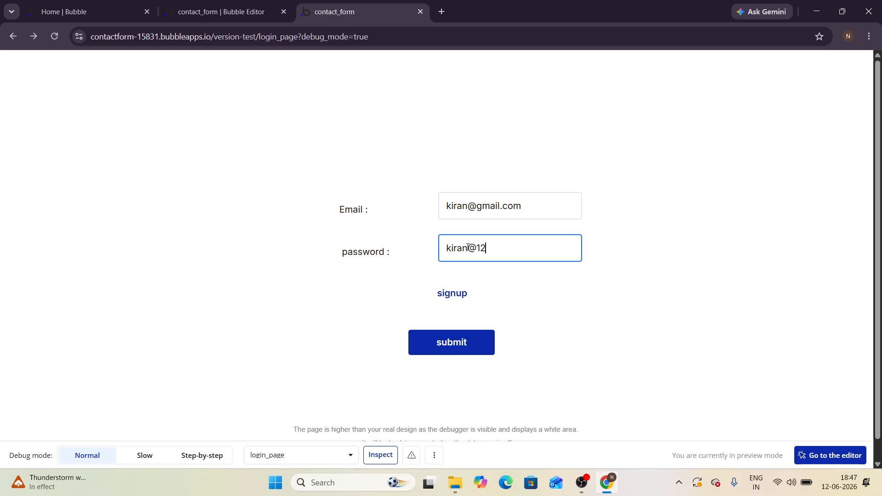
left_click(468, 205)
type("123")
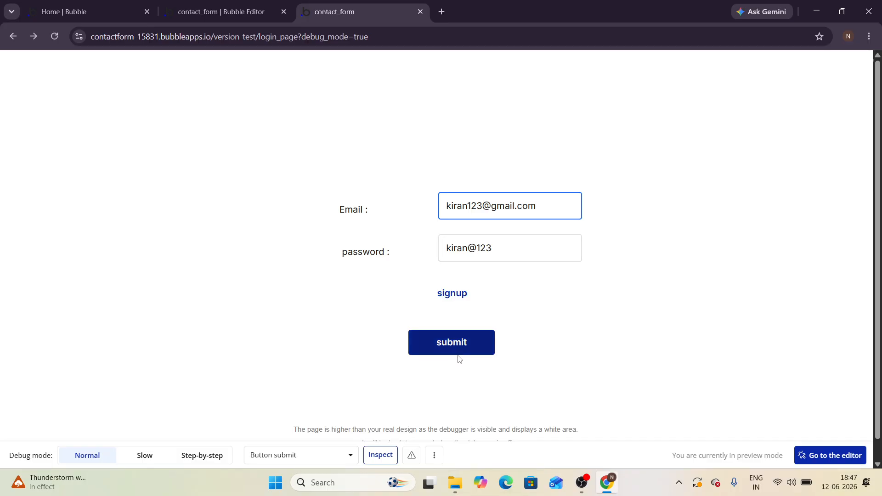
Step: Submit the edited credentials, dismiss the login error, and switch to OBS Studio
left_click(456, 351)
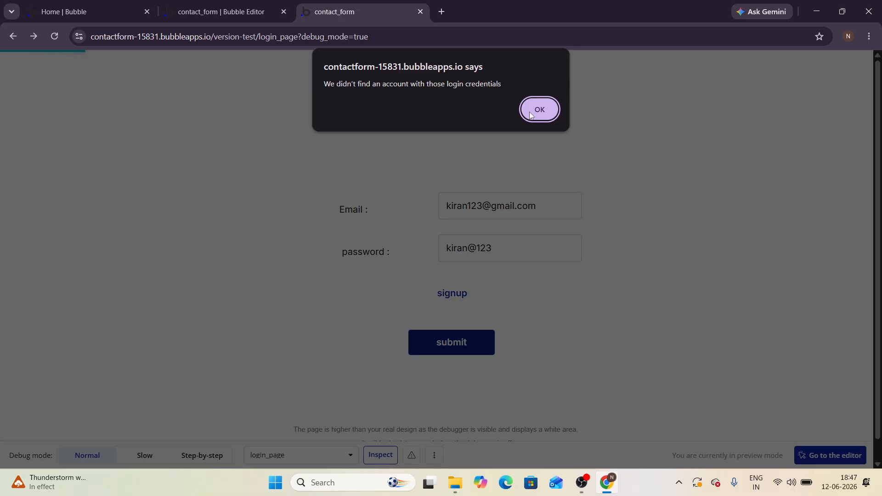
left_click(531, 116)
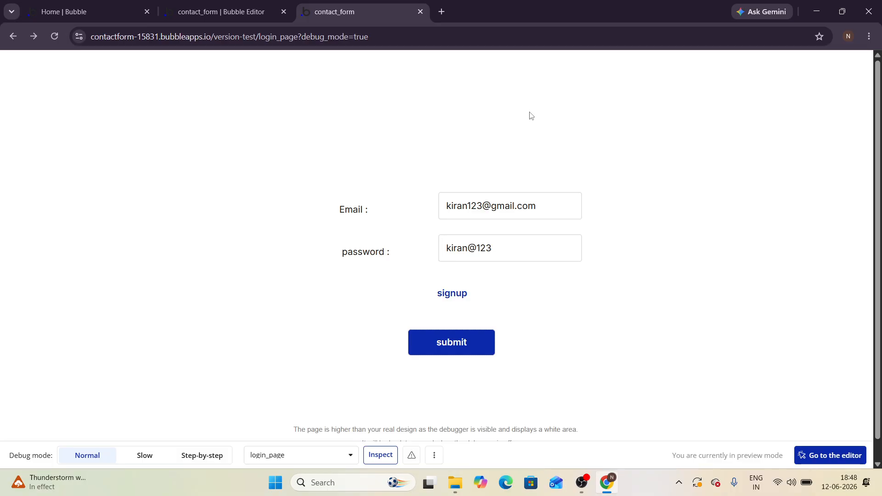
left_click(582, 488)
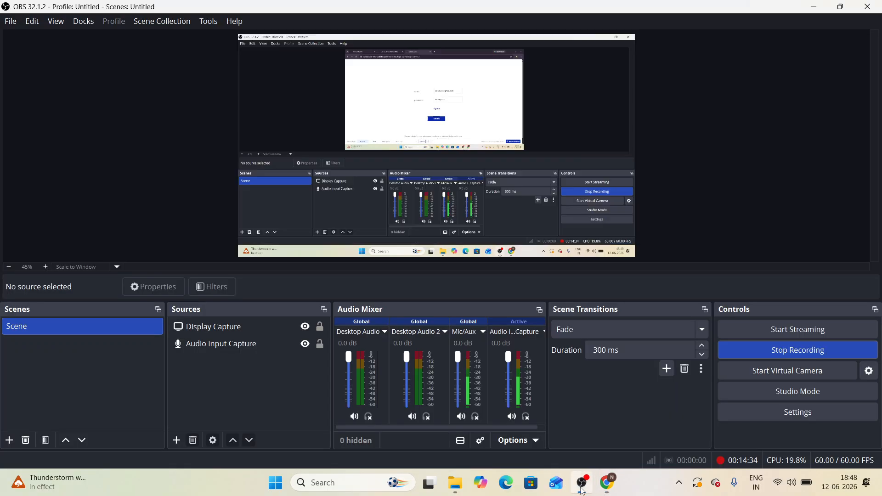